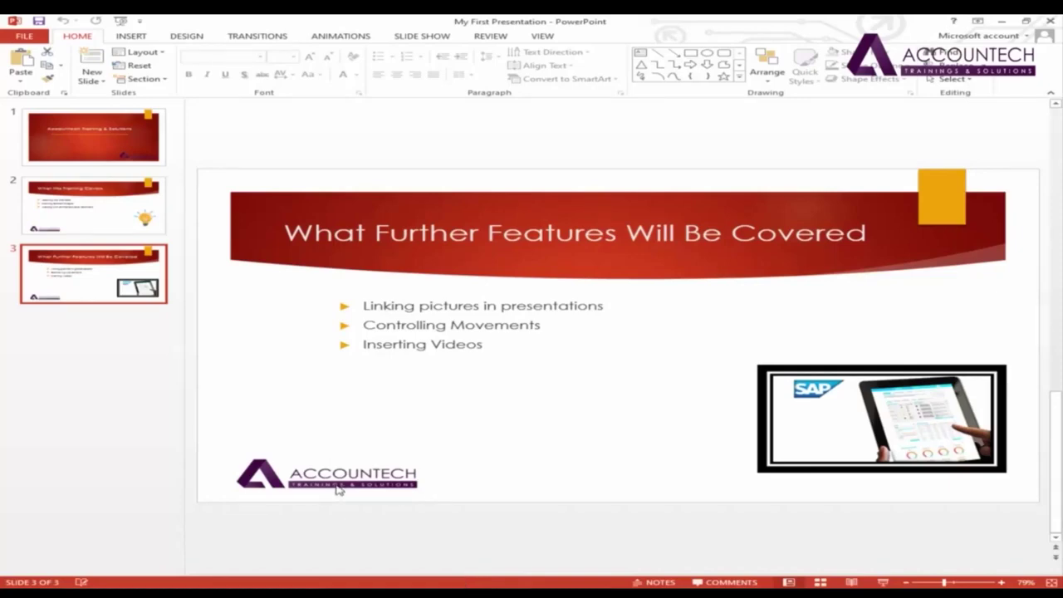
# Add a new blank slide after slide 3 from the slide 3 thumbnail's shortcut menu
pyautogui.click(133, 38)
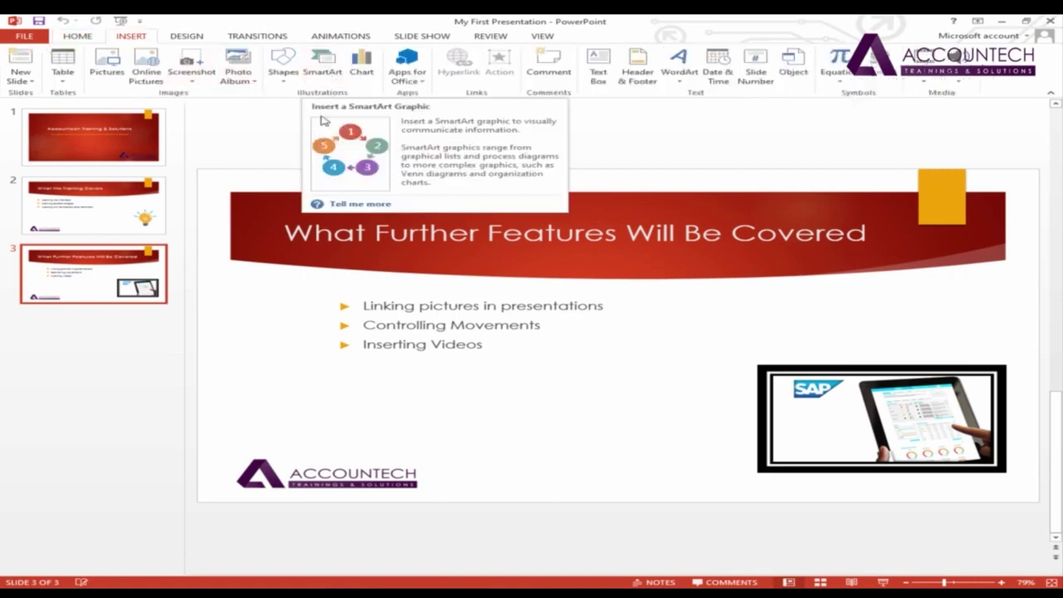
pyautogui.rightClick(87, 291)
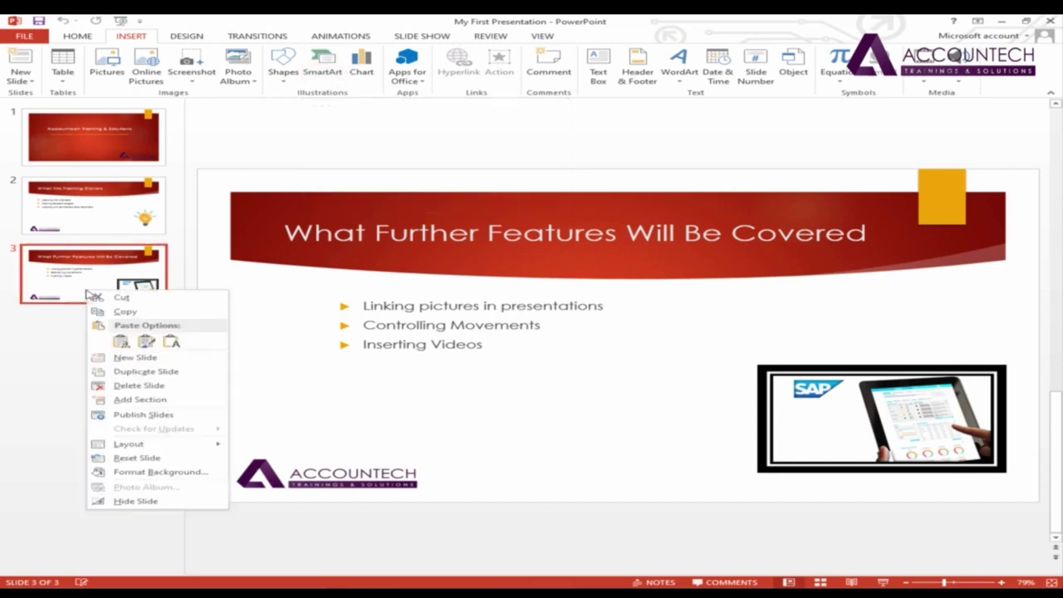
pyautogui.click(50, 349)
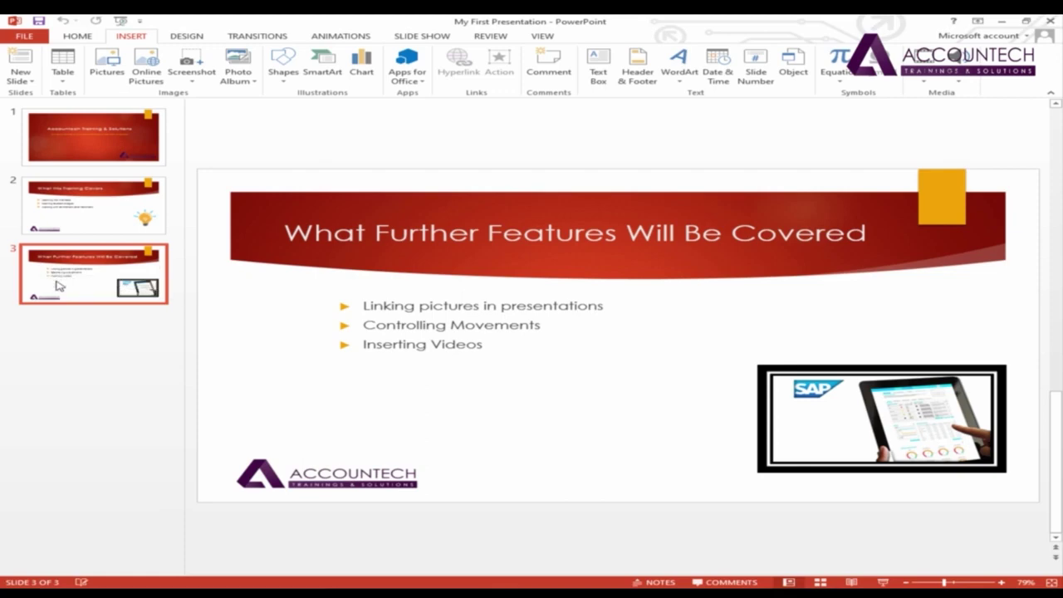
pyautogui.rightClick(58, 286)
pyautogui.click(83, 352)
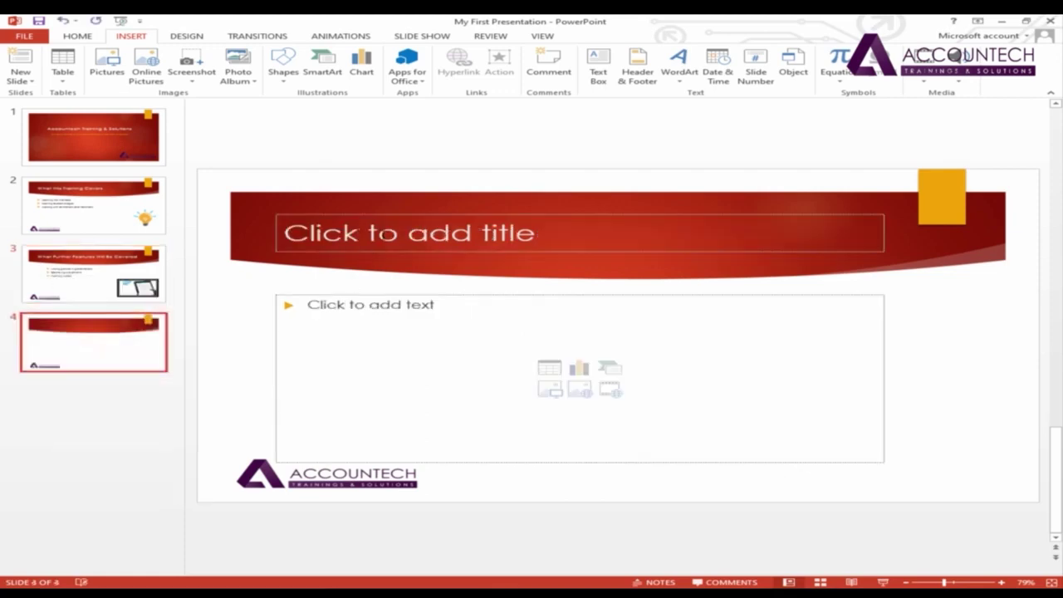
# Title the slide 'Method to Improve Efficiency at Work' and type the four efficiency tip bullets
pyautogui.click(478, 241)
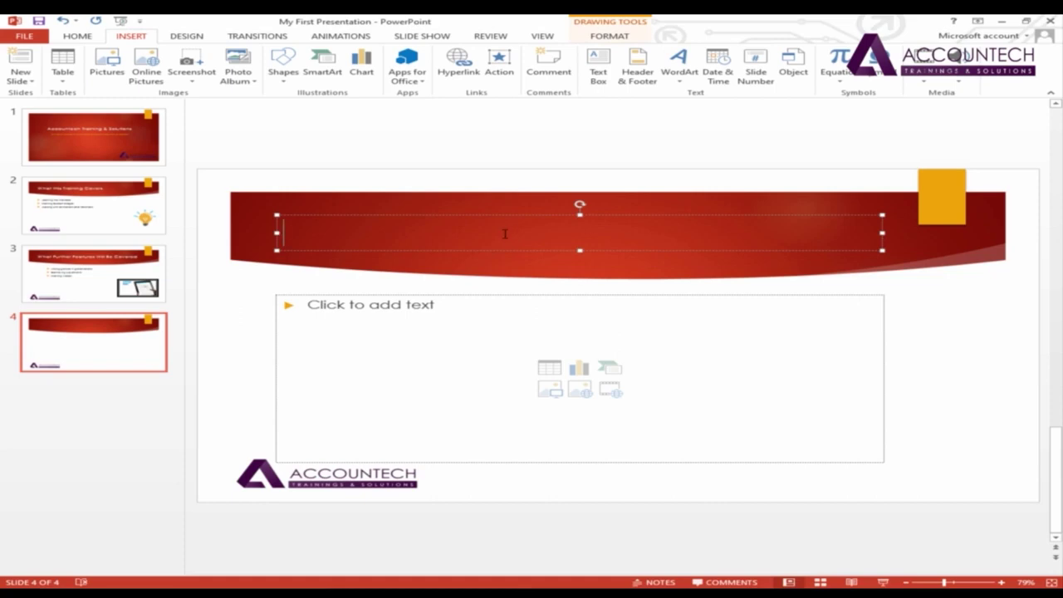
pyautogui.write('Method to Improve Efficiency at Work')
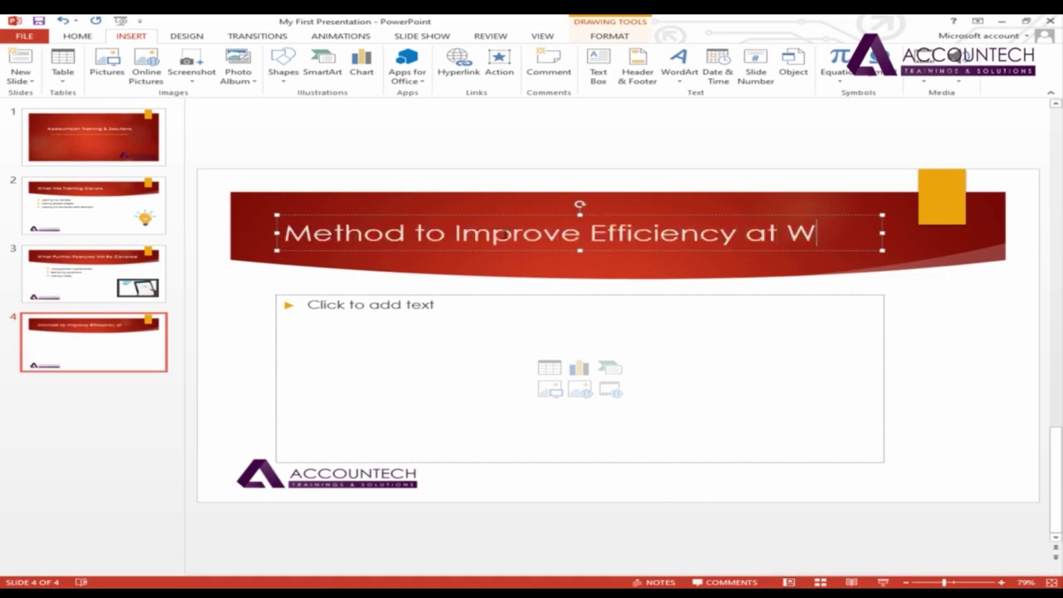
pyautogui.click(411, 312)
pyautogui.write('Plan Your Day ')
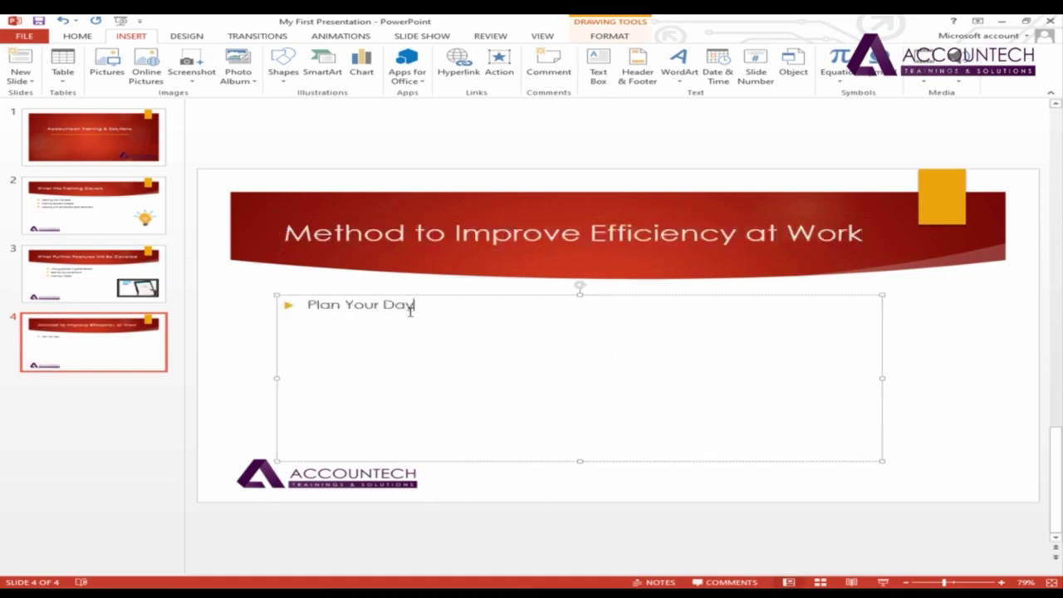
pyautogui.write('Make Reminders')
pyautogui.press('Return')
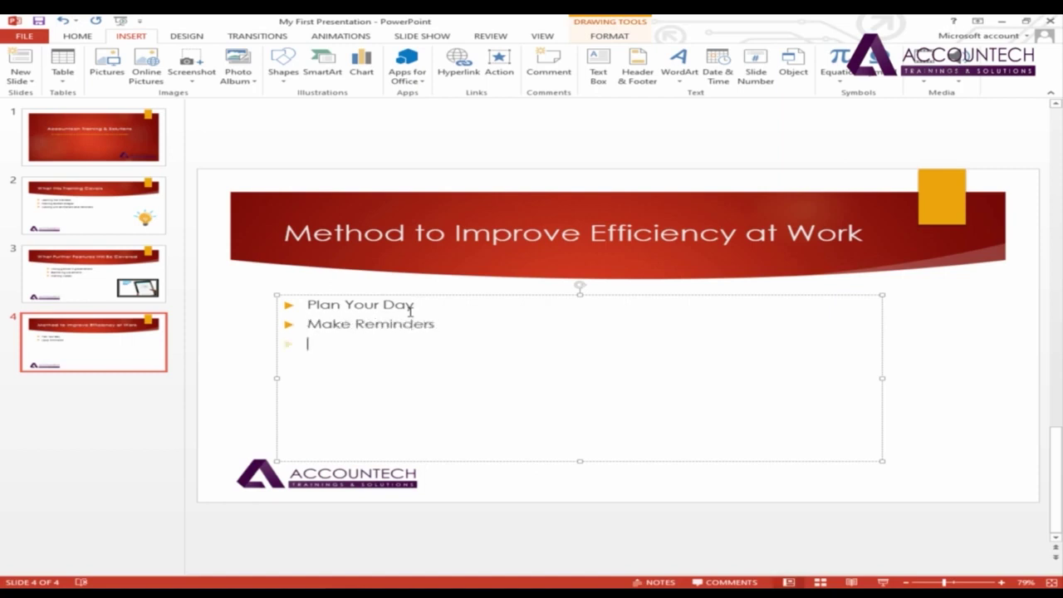
pyautogui.write('Ask For Help')
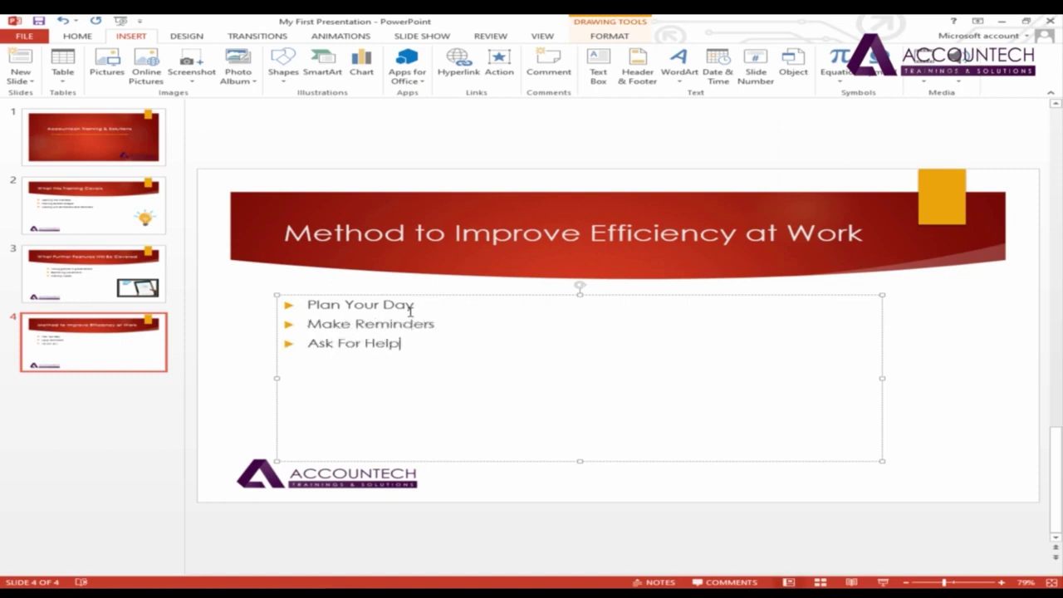
pyautogui.write(' When Needed')
pyautogui.press('Return')
pyautogui.write('Set a Targ')
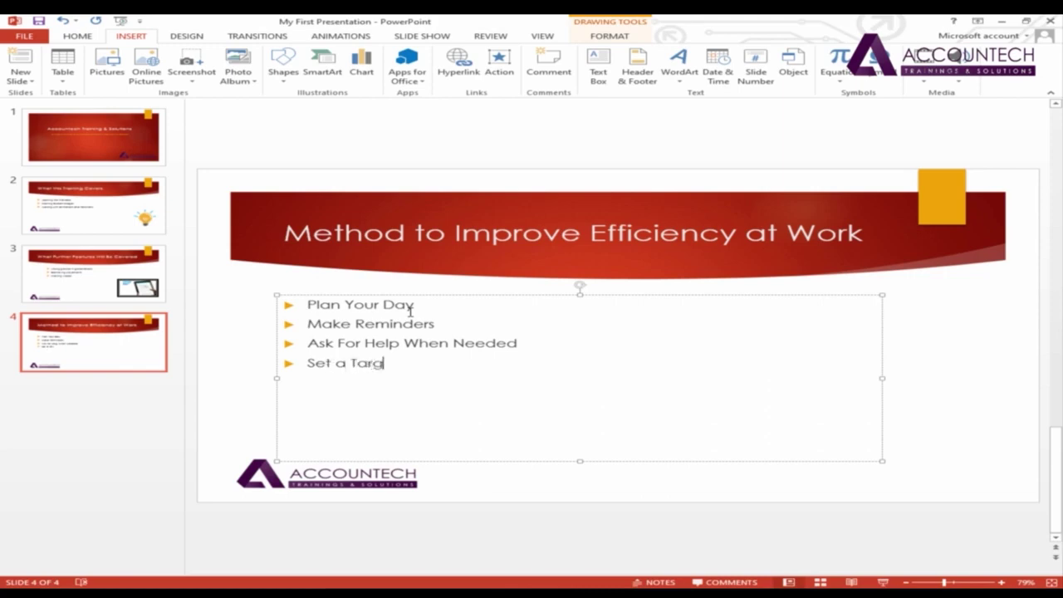
pyautogui.write('et for Each Work')
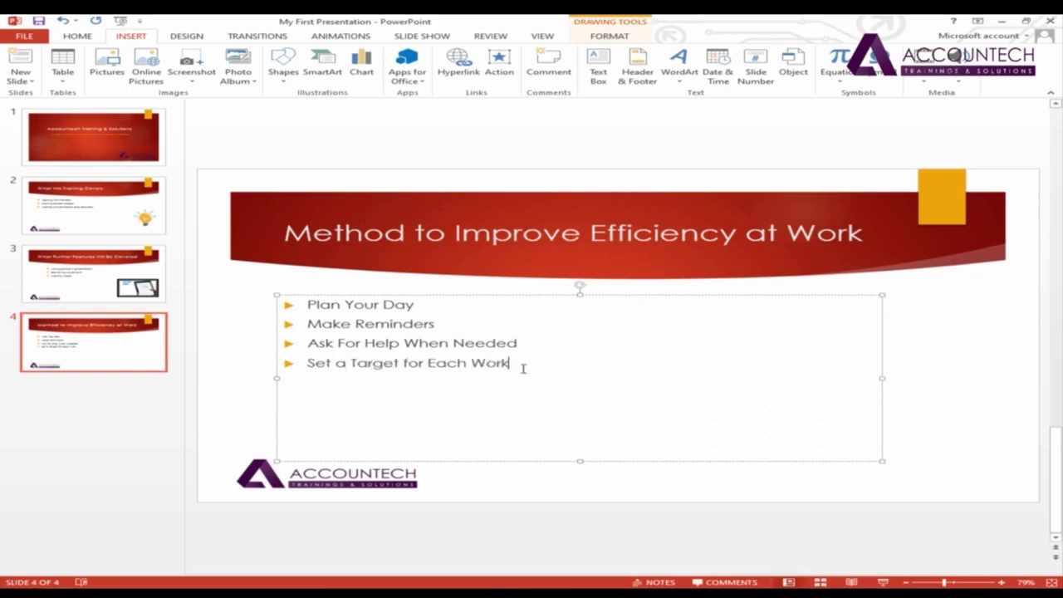
# Zoom the slide to 110% and select all four bullet lines
pyautogui.moveTo(524, 368); pyautogui.dragTo(301, 304)
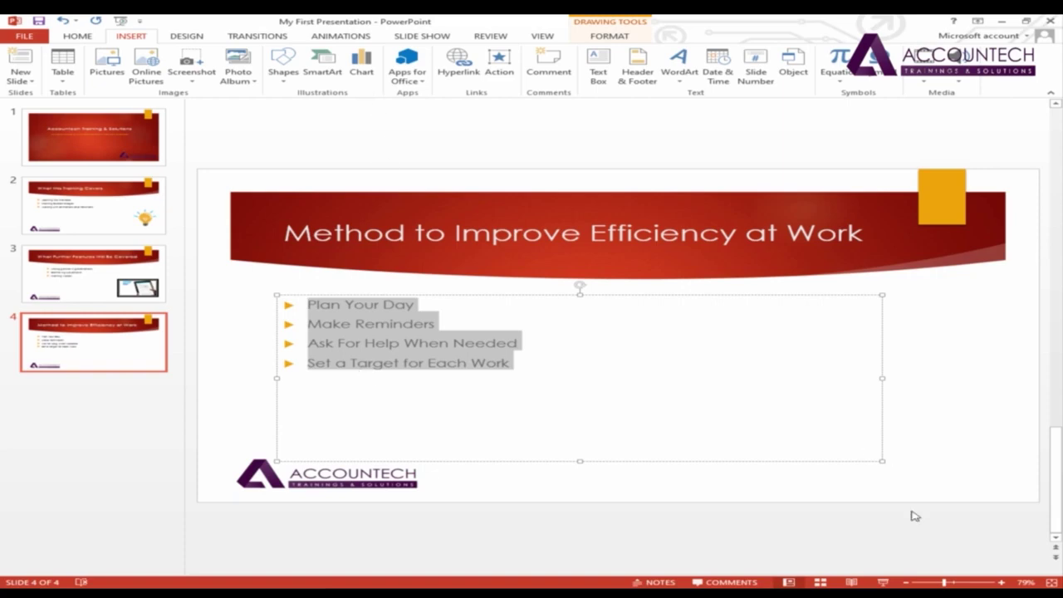
pyautogui.click(1001, 582)
pyautogui.click(1002, 582)
pyautogui.click(1001, 582)
pyautogui.click(1001, 582)
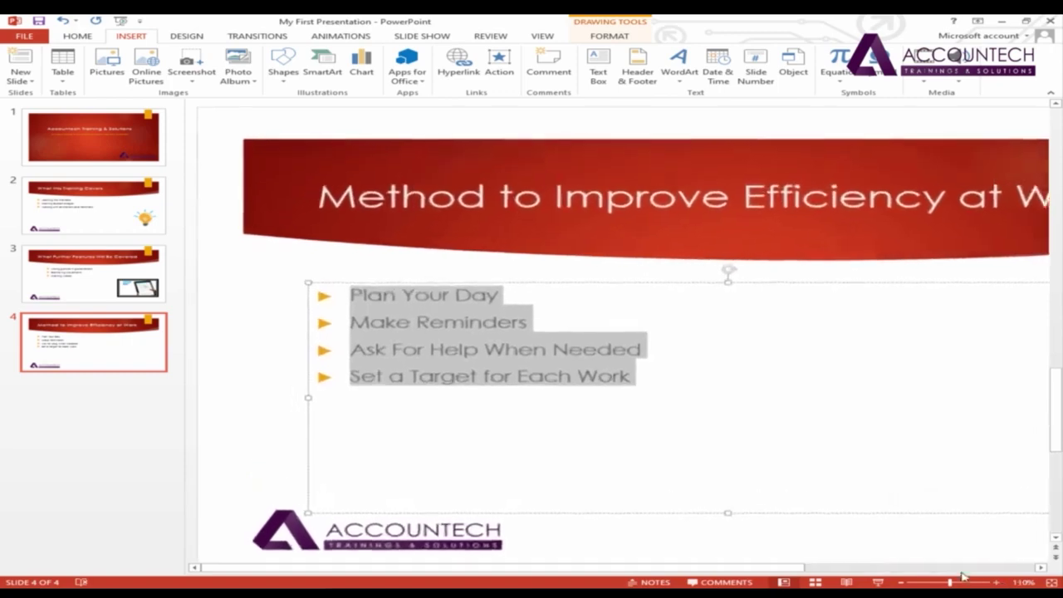
pyautogui.click(757, 383)
pyautogui.moveTo(636, 377); pyautogui.dragTo(339, 283)
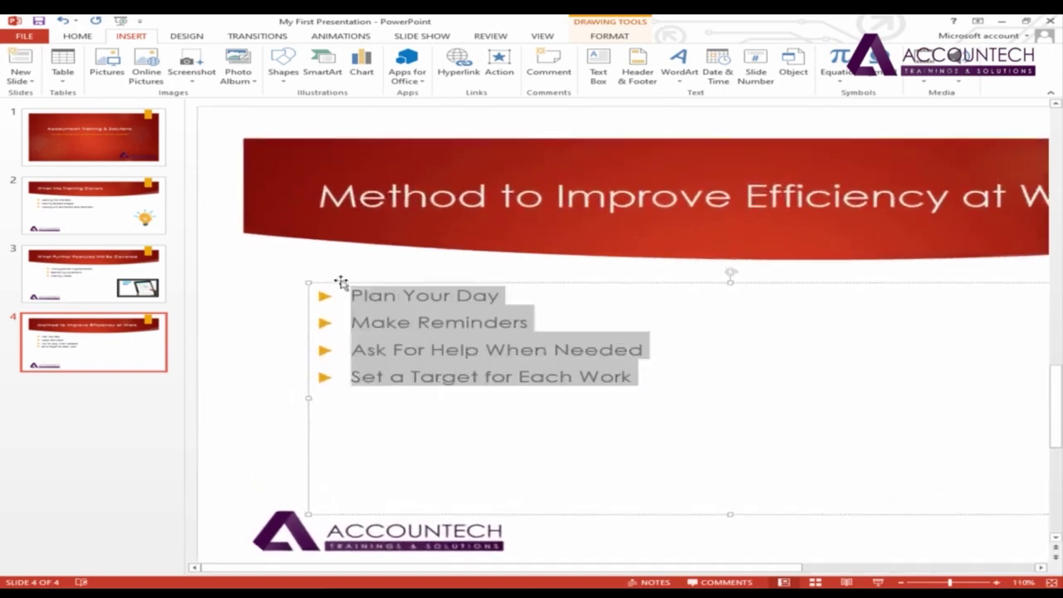
# Insert a Basic Chevron Process SmartArt from the Process category of the SmartArt gallery
pyautogui.click(323, 65)
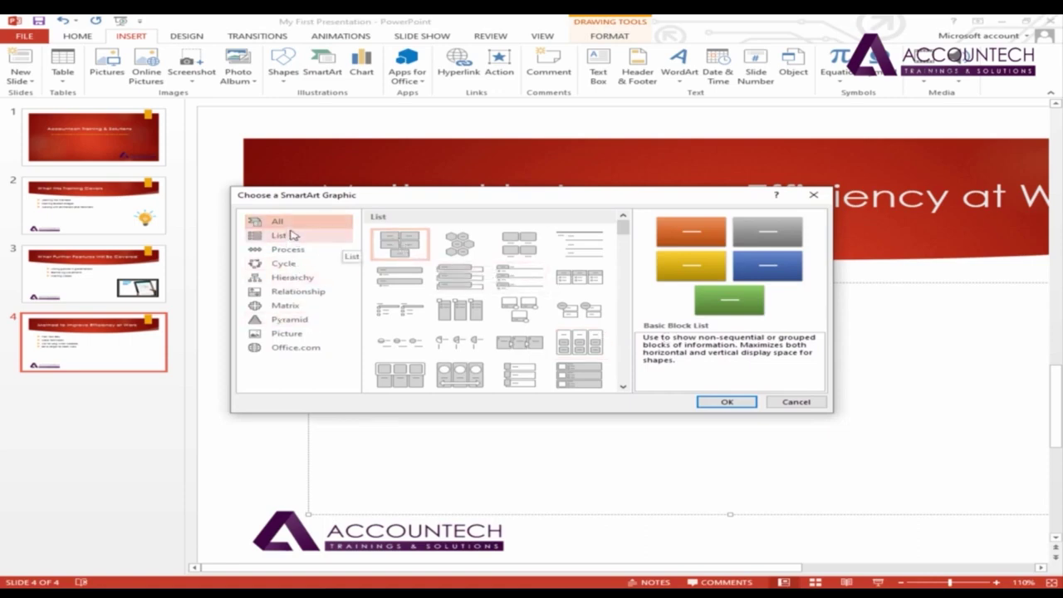
pyautogui.click(286, 238)
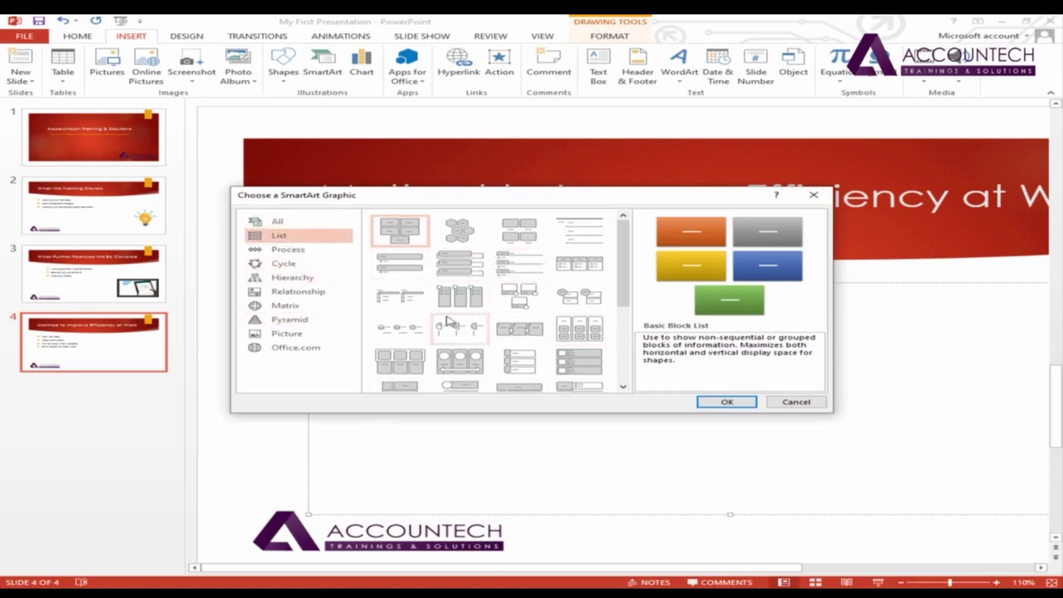
pyautogui.click(288, 249)
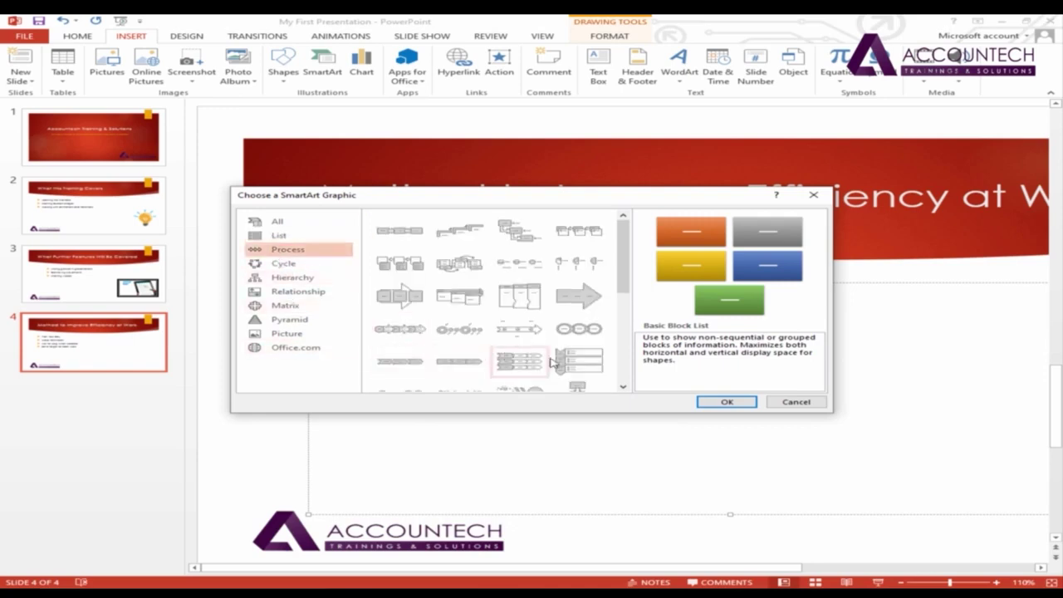
pyautogui.click(624, 387)
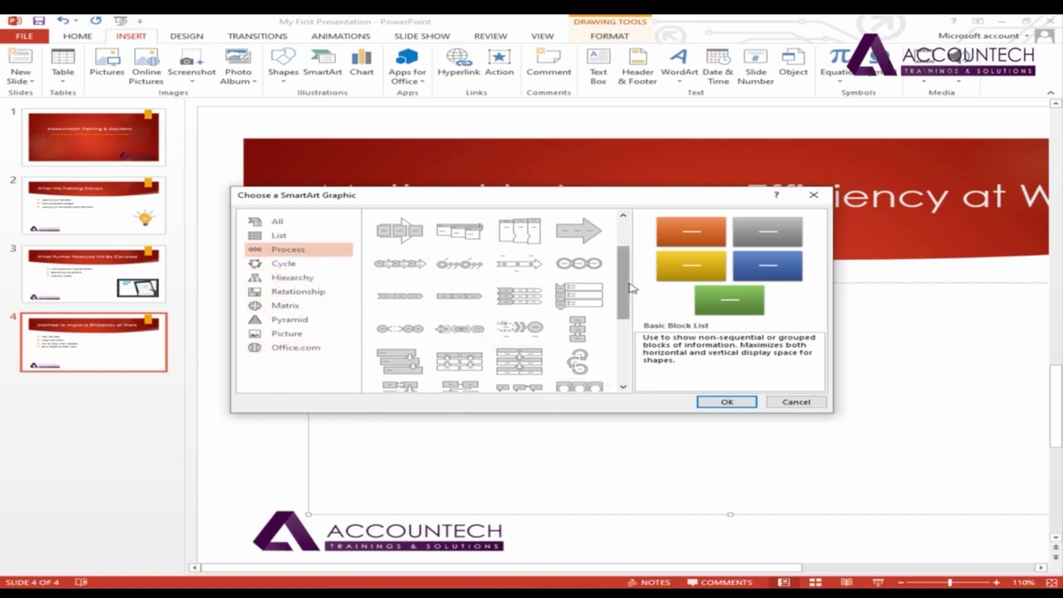
pyautogui.scroll(2, 631, 274)
pyautogui.moveTo(629, 274); pyautogui.dragTo(403, 304)
pyautogui.click(407, 307)
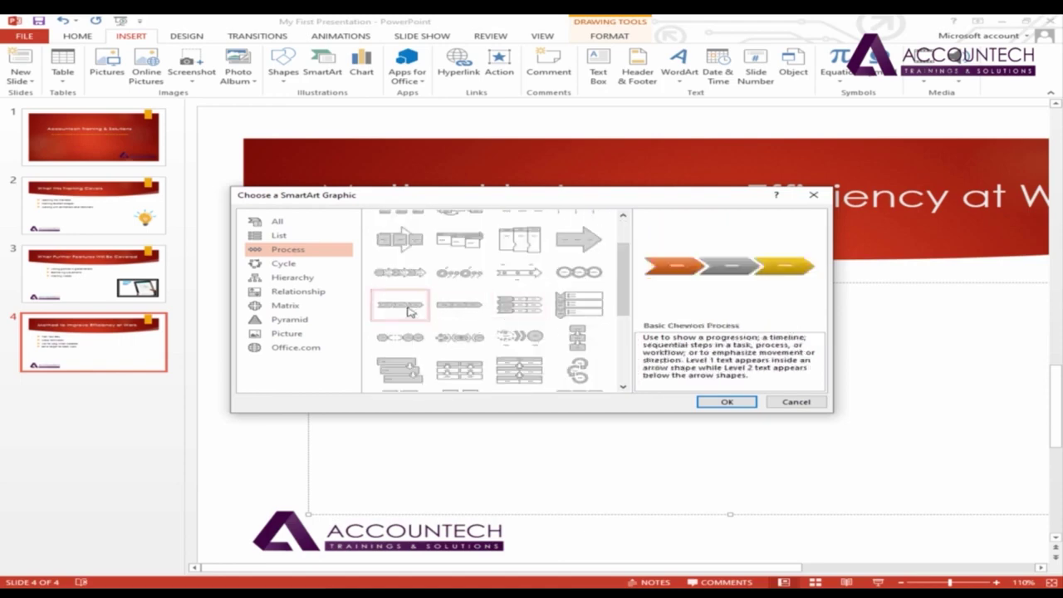
pyautogui.click(729, 402)
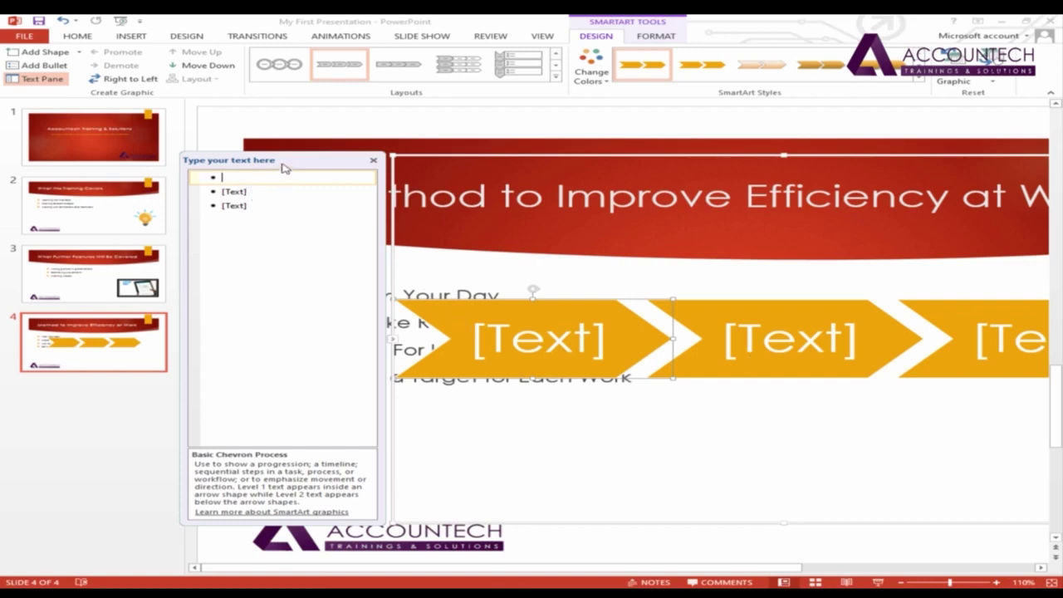
# Close the SmartArt Text Pane, then shrink the chevron graphic and move it below the bullets
pyautogui.moveTo(283, 166); pyautogui.dragTo(858, 149)
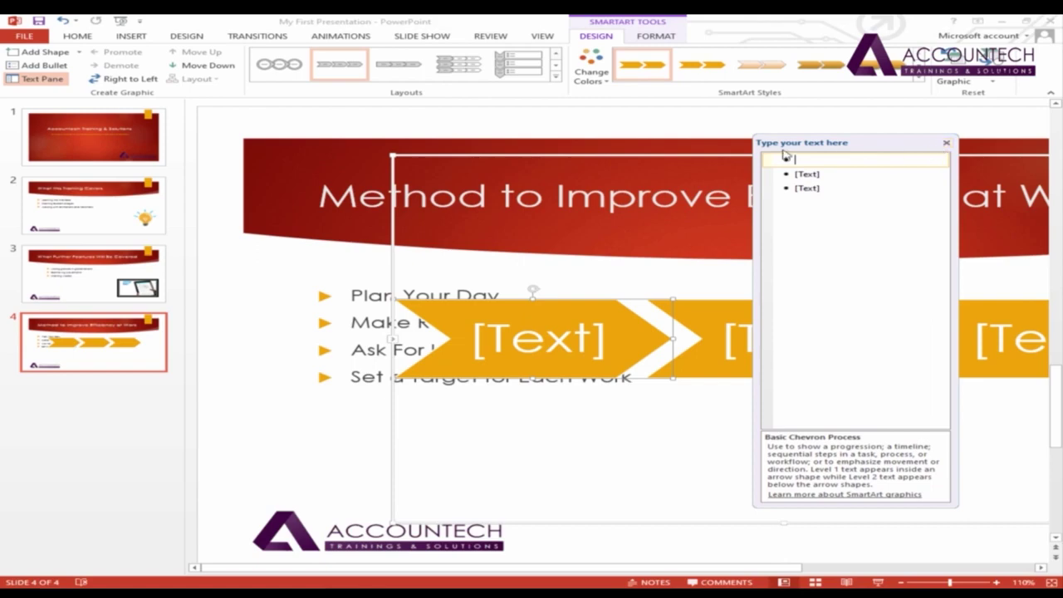
pyautogui.click(945, 143)
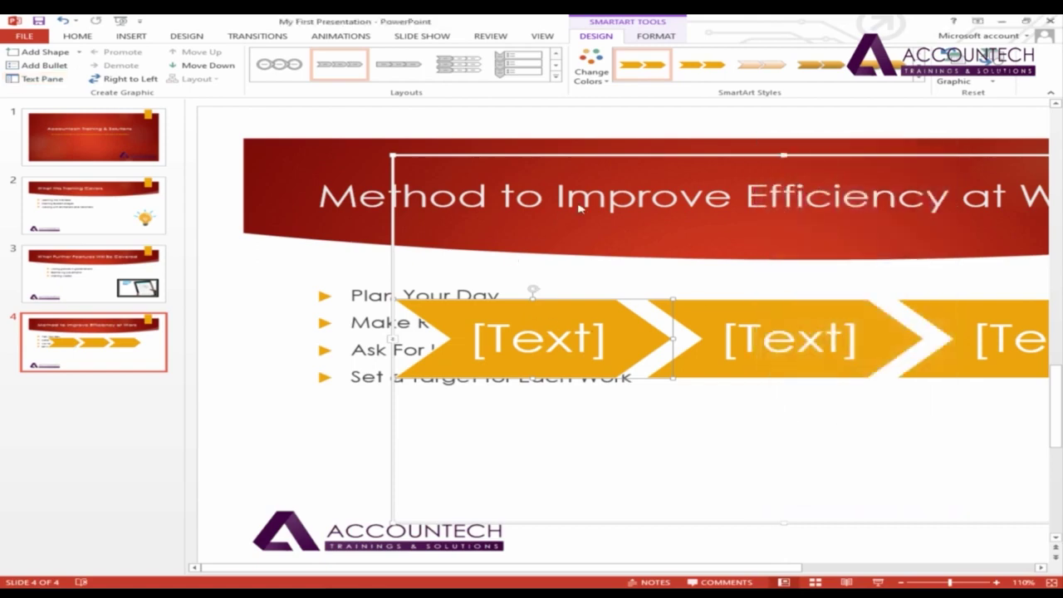
pyautogui.moveTo(393, 155); pyautogui.dragTo(645, 332)
pyautogui.moveTo(806, 338); pyautogui.dragTo(439, 363)
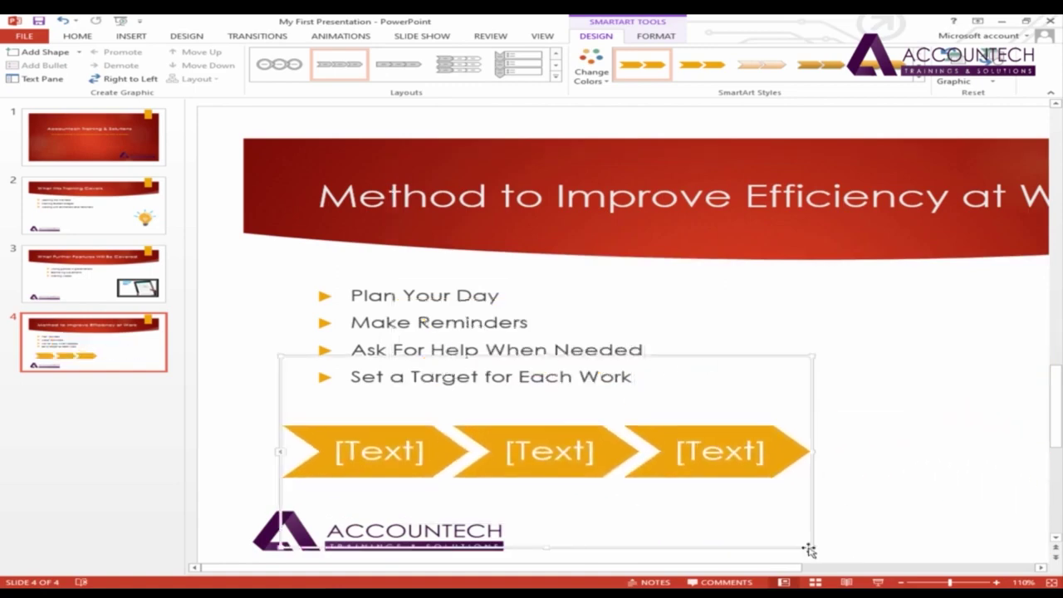
# Fit the chevron graphic below the bullets and label the first chevron 'Plan Your Day'
pyautogui.moveTo(811, 549); pyautogui.dragTo(746, 495)
pyautogui.click(363, 451)
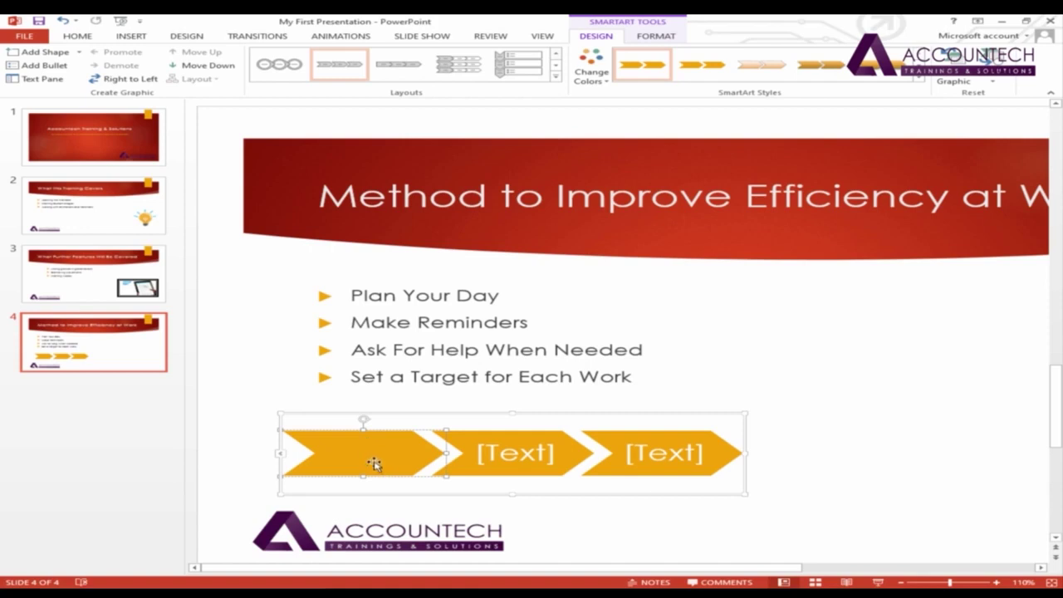
pyautogui.write('Plan')
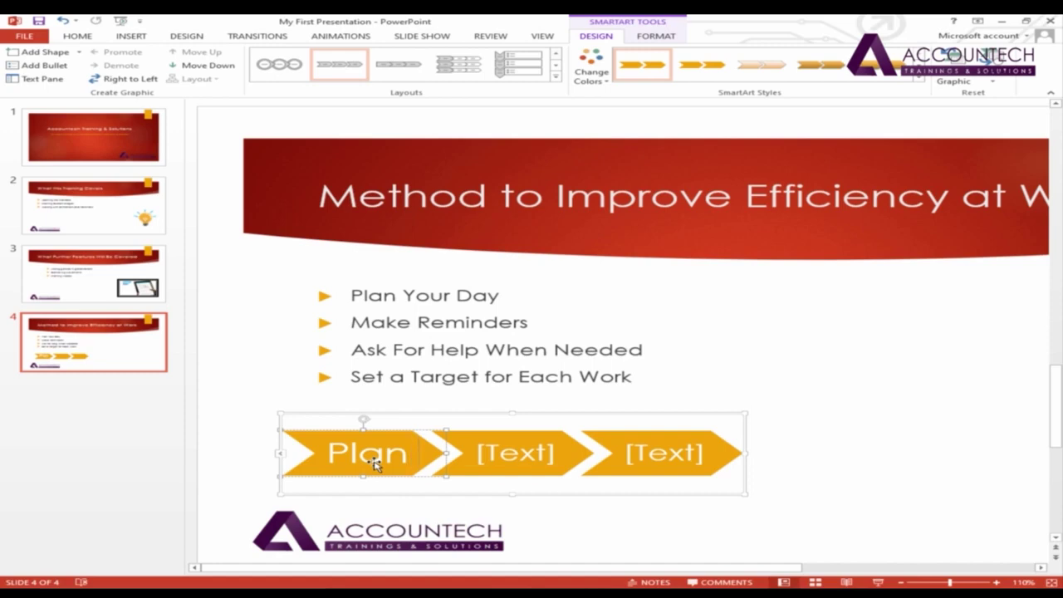
pyautogui.write(' Your')
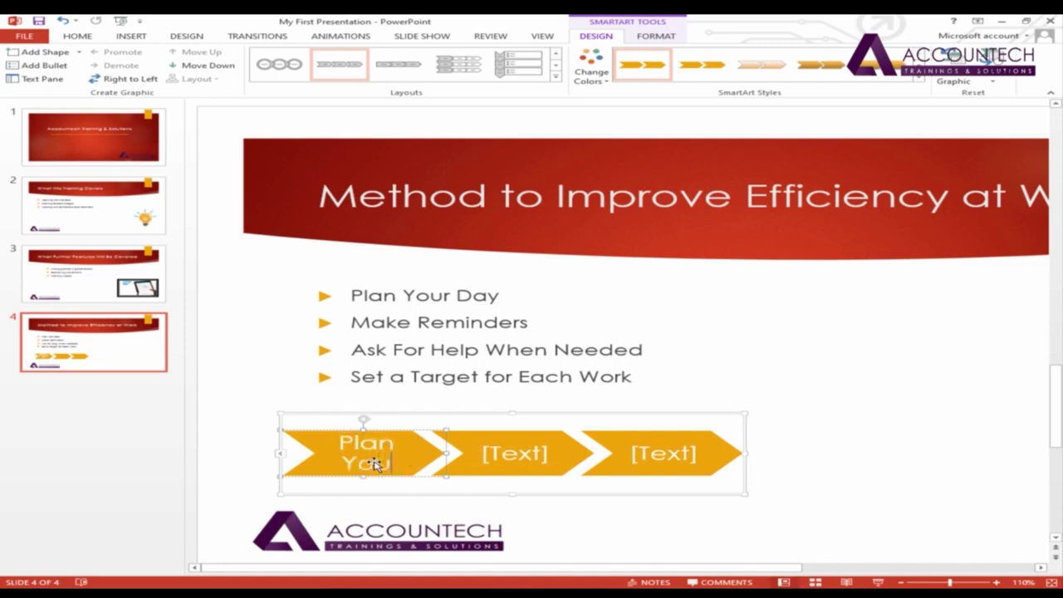
pyautogui.write(' Day')
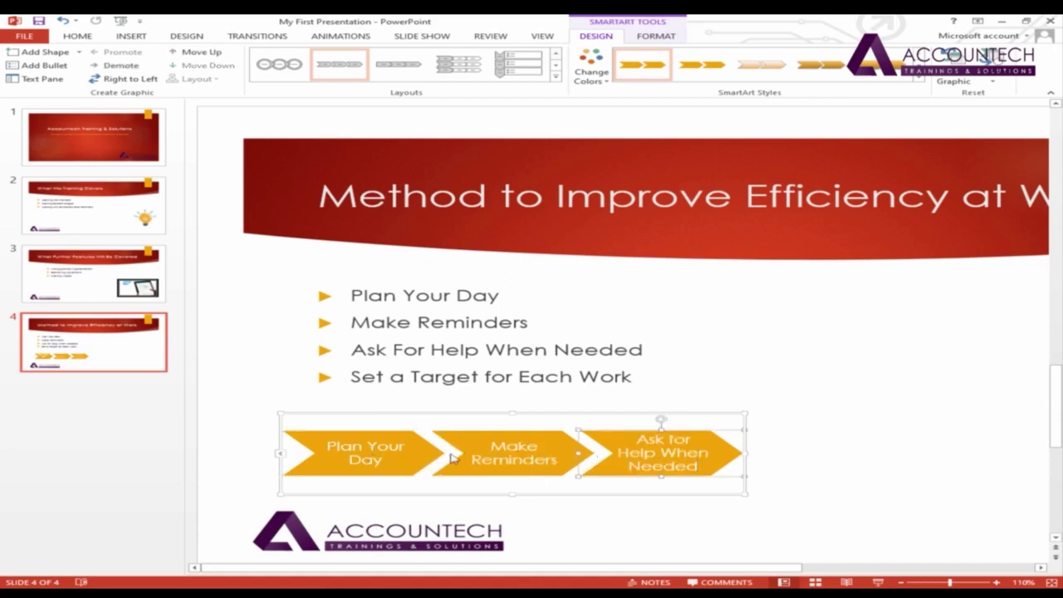
pyautogui.click(802, 474)
pyautogui.click(719, 465)
# Add a fourth chevron after the third one and widen the SmartArt graphic
pyautogui.rightClick(726, 461)
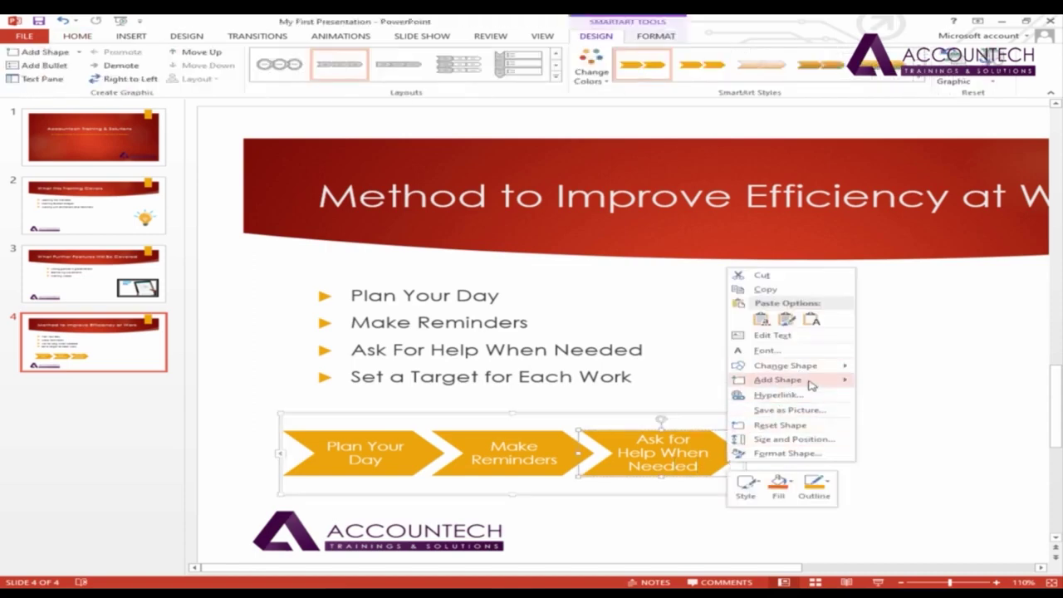
pyautogui.moveTo(806, 380)
pyautogui.click(893, 382)
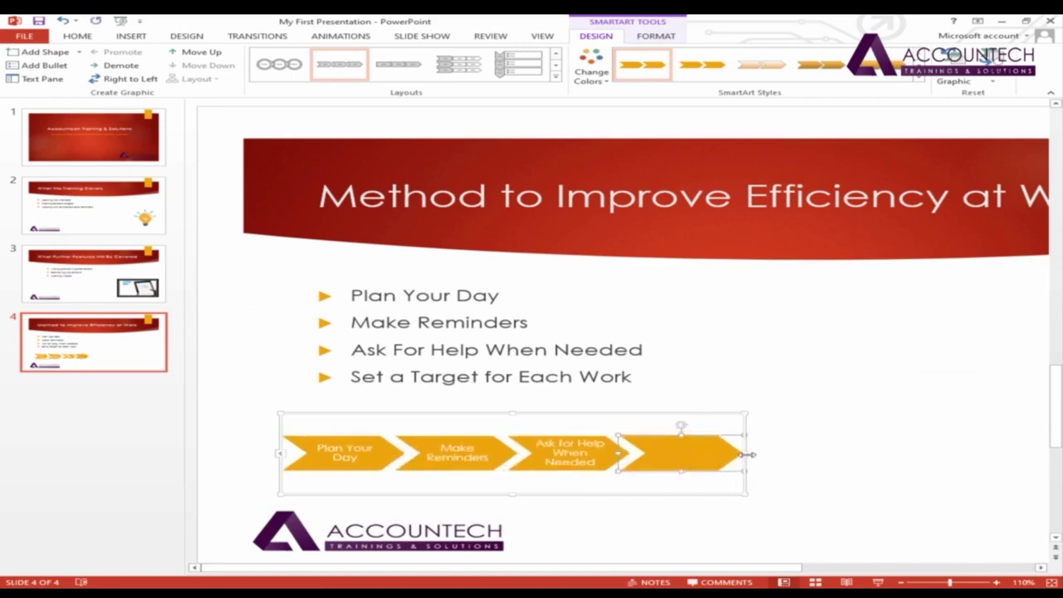
pyautogui.moveTo(748, 454); pyautogui.dragTo(1003, 452)
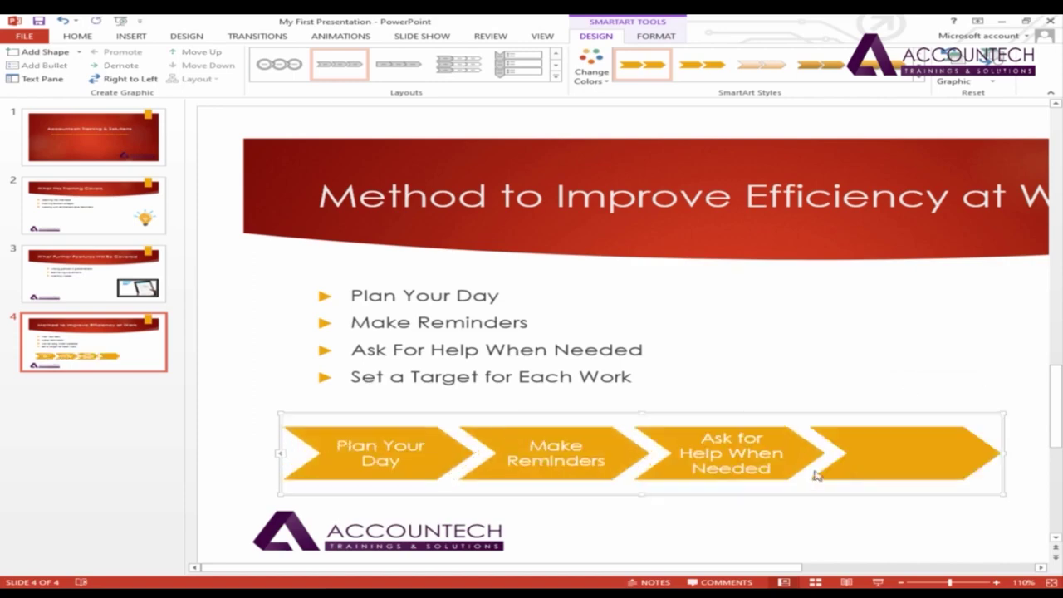
# Type 'Set a Target for Each Work' into the new fourth chevron
pyautogui.click(913, 457)
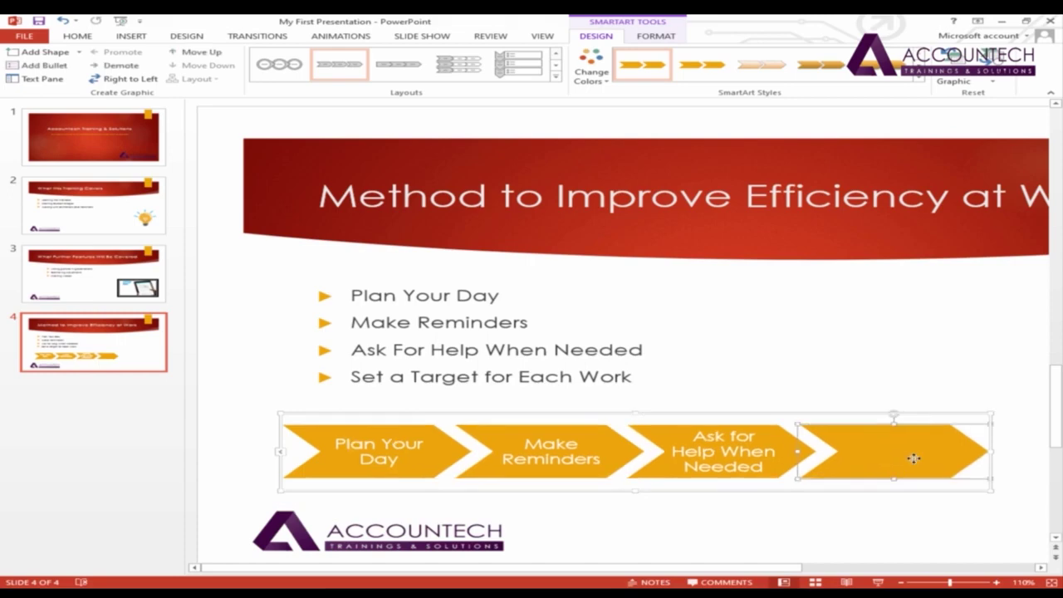
pyautogui.write('Set a Target')
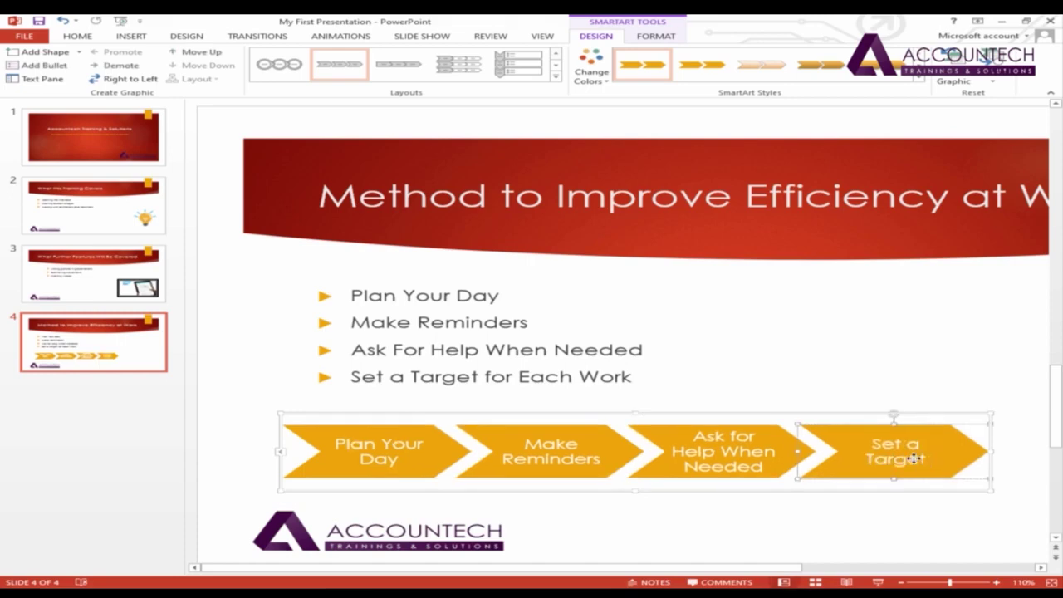
pyautogui.write(' for Each Work')
pyautogui.click(572, 470)
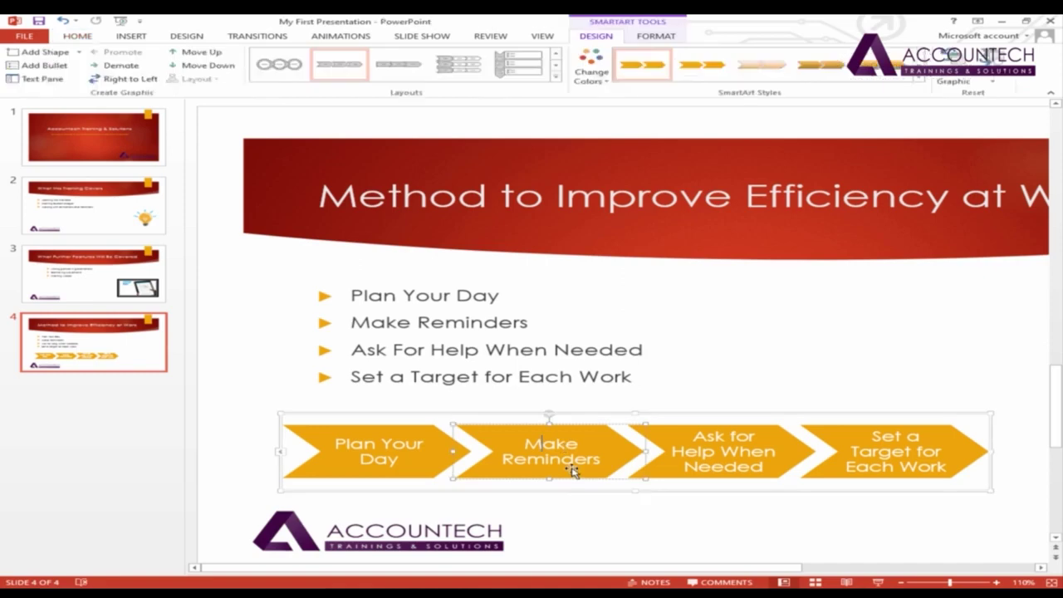
pyautogui.click(400, 454)
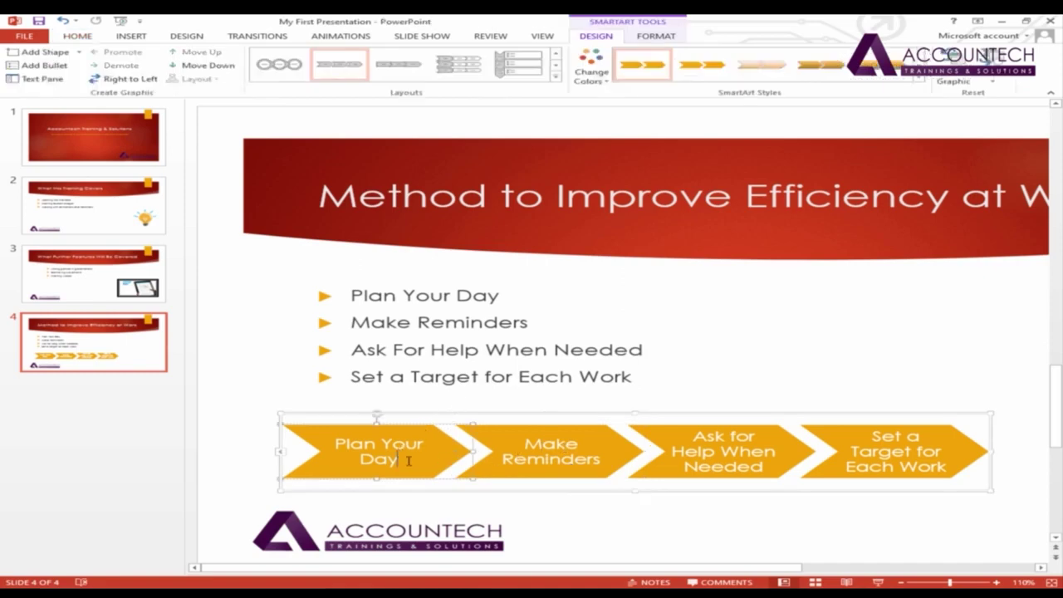
pyautogui.click(918, 451)
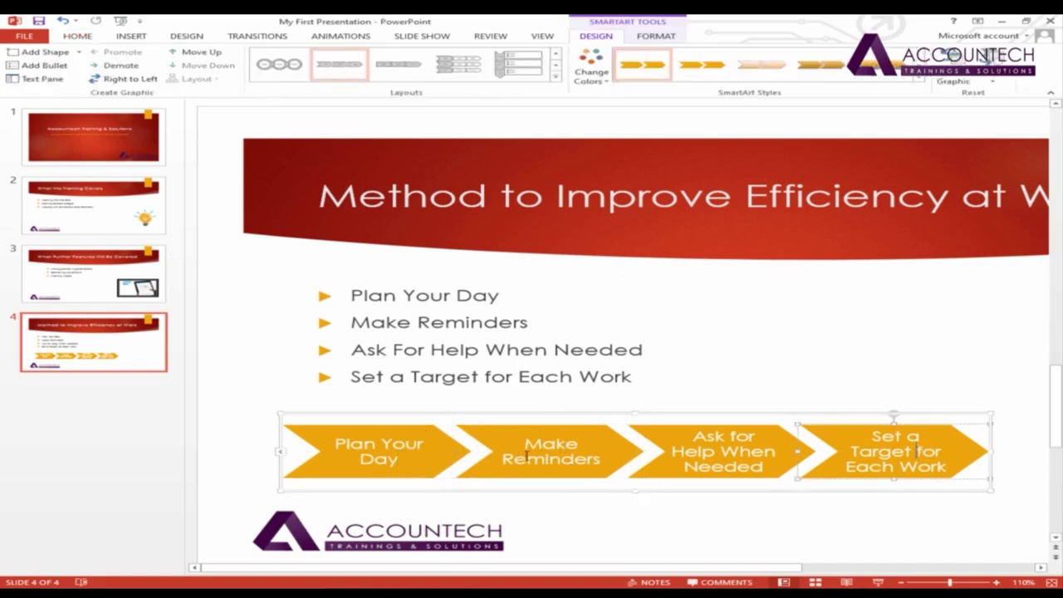
pyautogui.click(398, 446)
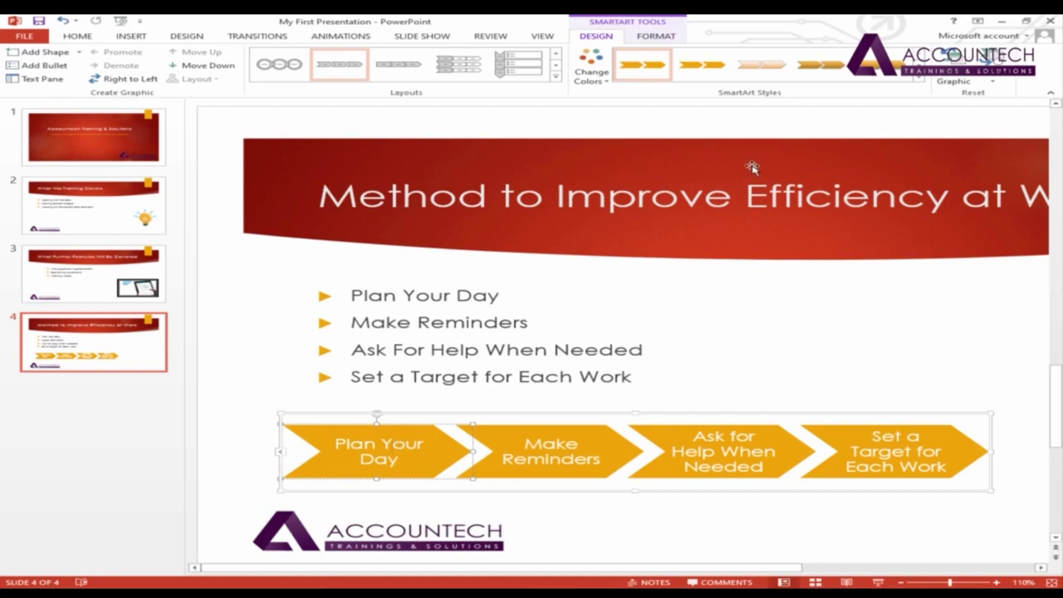
# Apply a Colorful Range colour scheme to the chevrons, previewing SmartArt styles without applying one
pyautogui.click(592, 66)
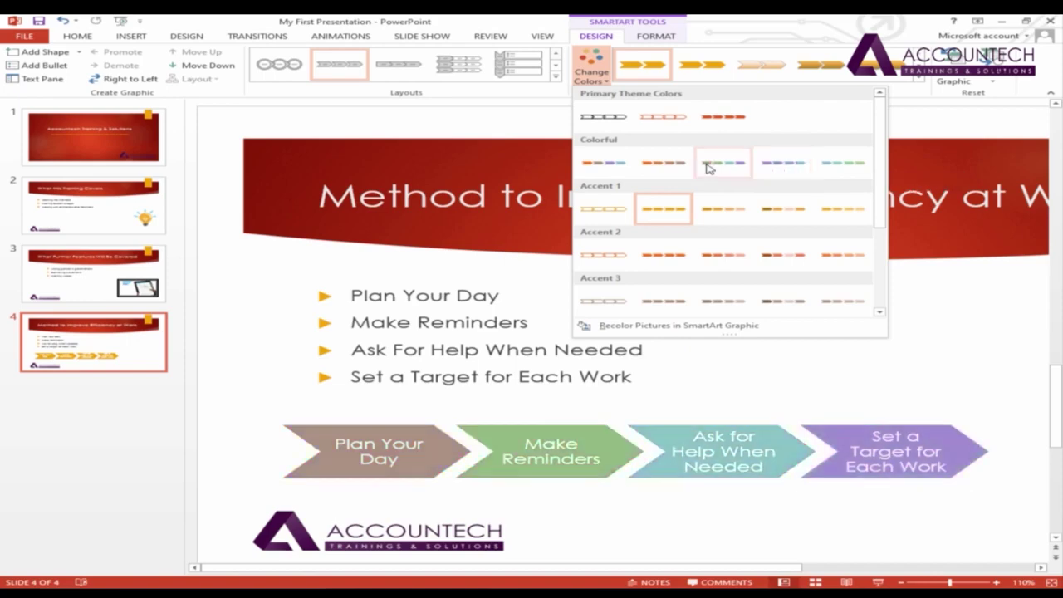
pyautogui.click(708, 169)
pyautogui.click(591, 67)
pyautogui.click(921, 81)
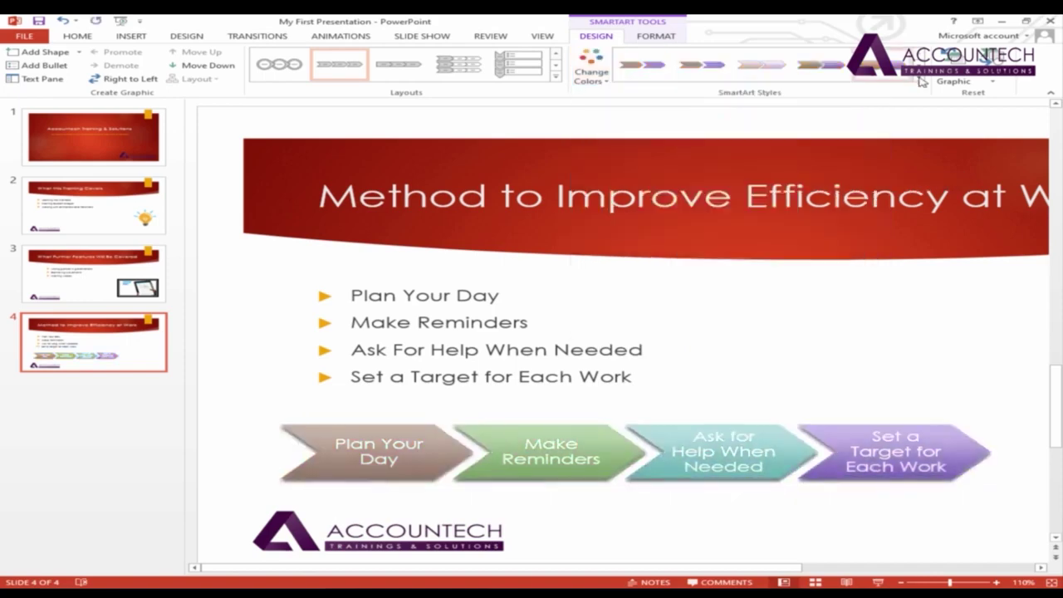
pyautogui.click(921, 80)
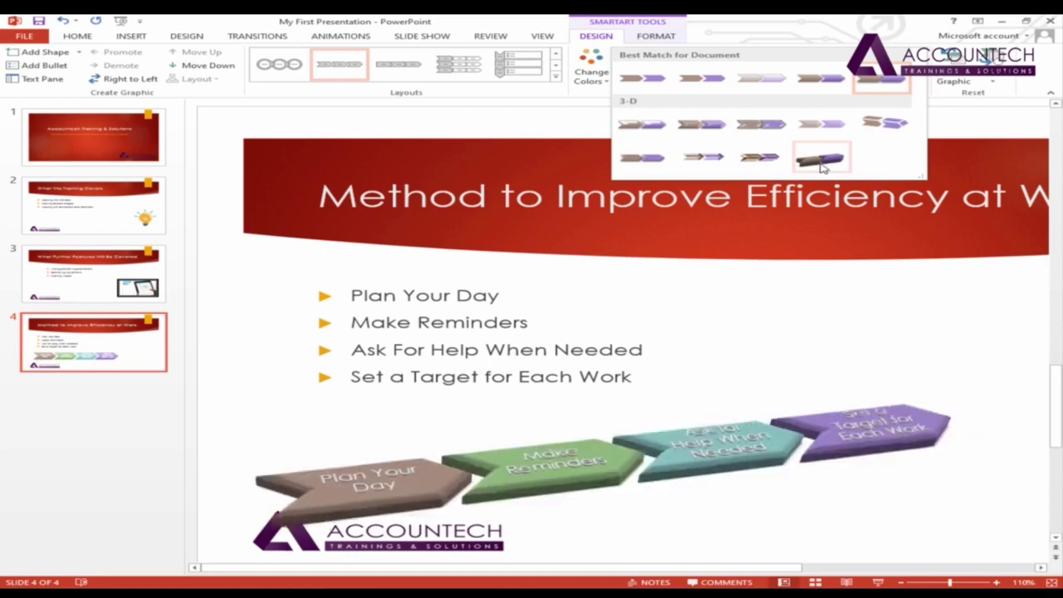
pyautogui.press('Escape')
pyautogui.click(592, 67)
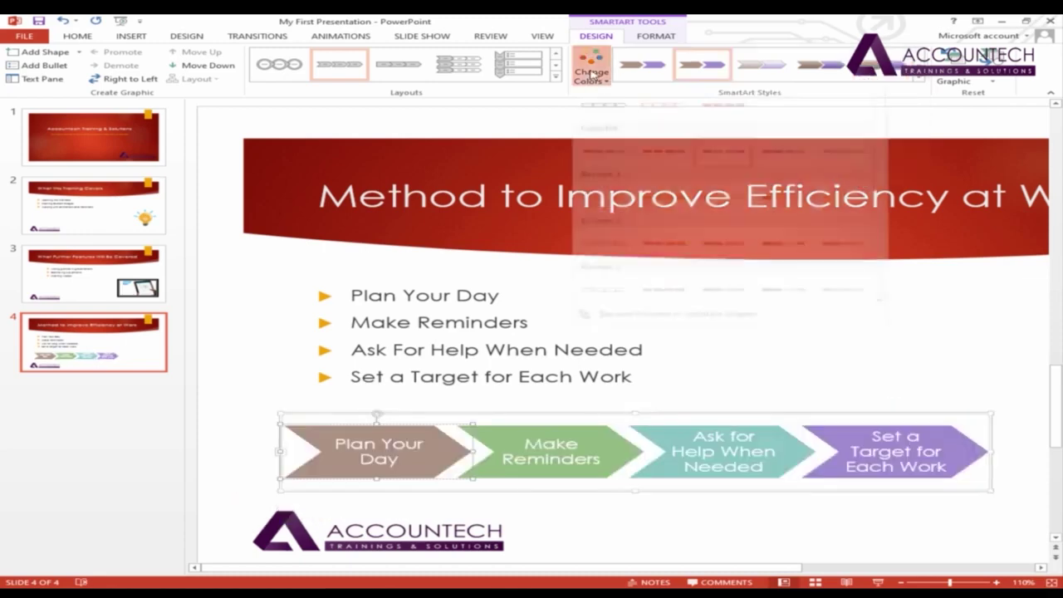
pyautogui.click(598, 73)
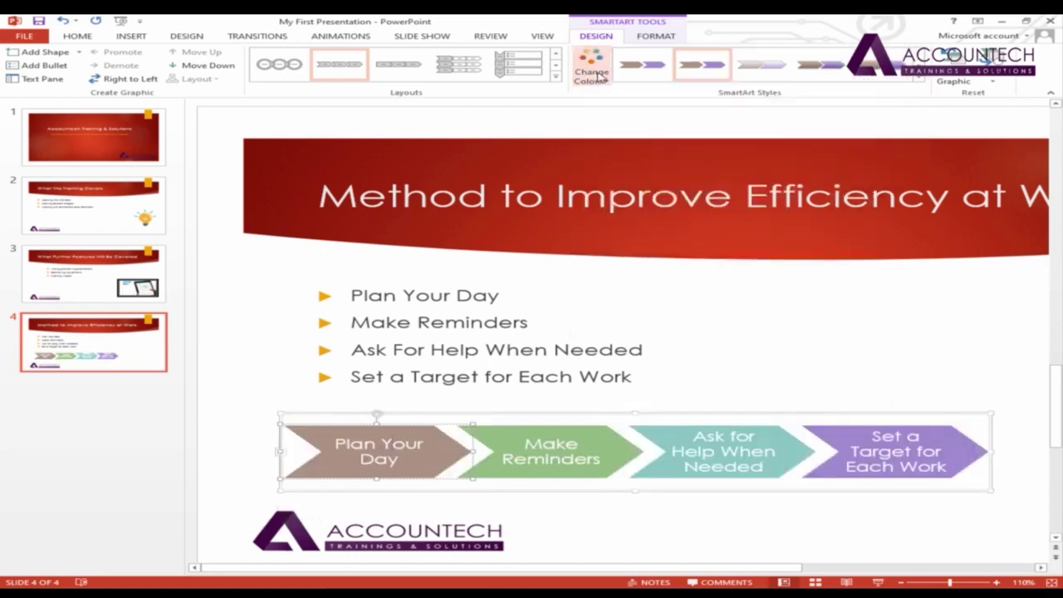
pyautogui.click(591, 72)
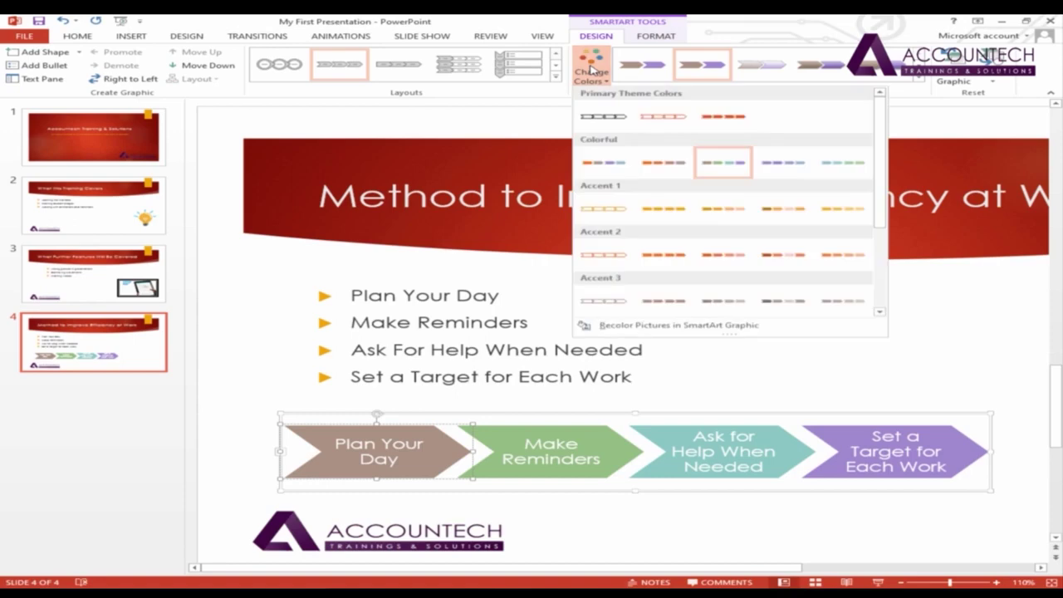
pyautogui.click(621, 330)
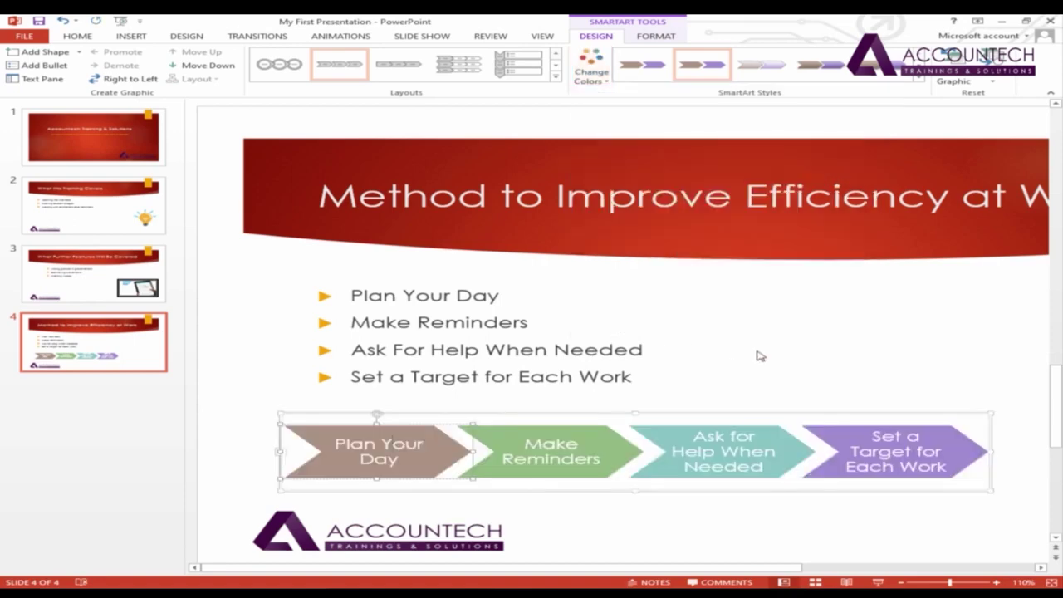
pyautogui.click(598, 73)
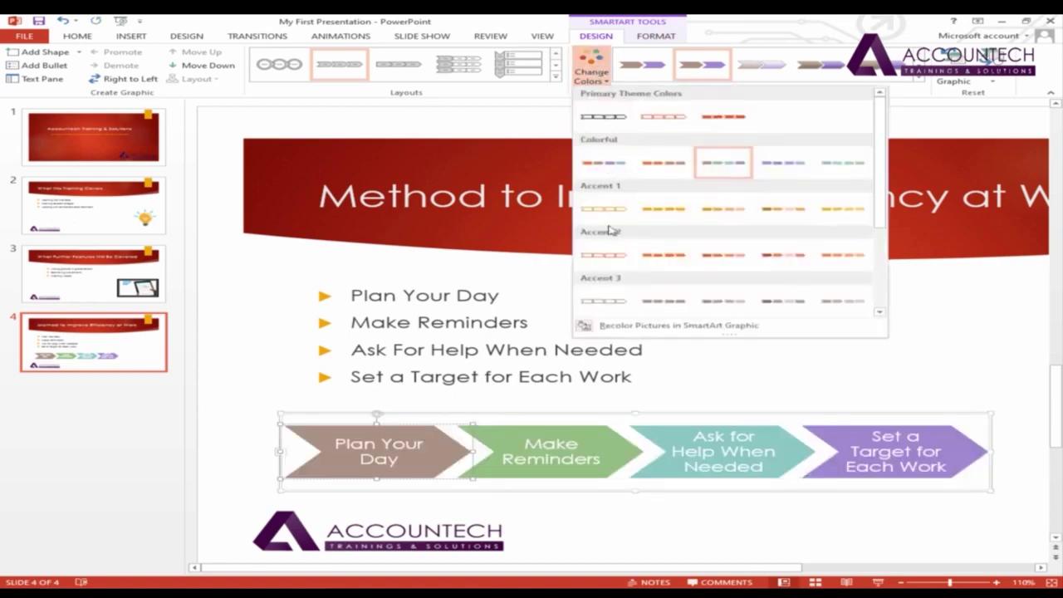
pyautogui.click(622, 330)
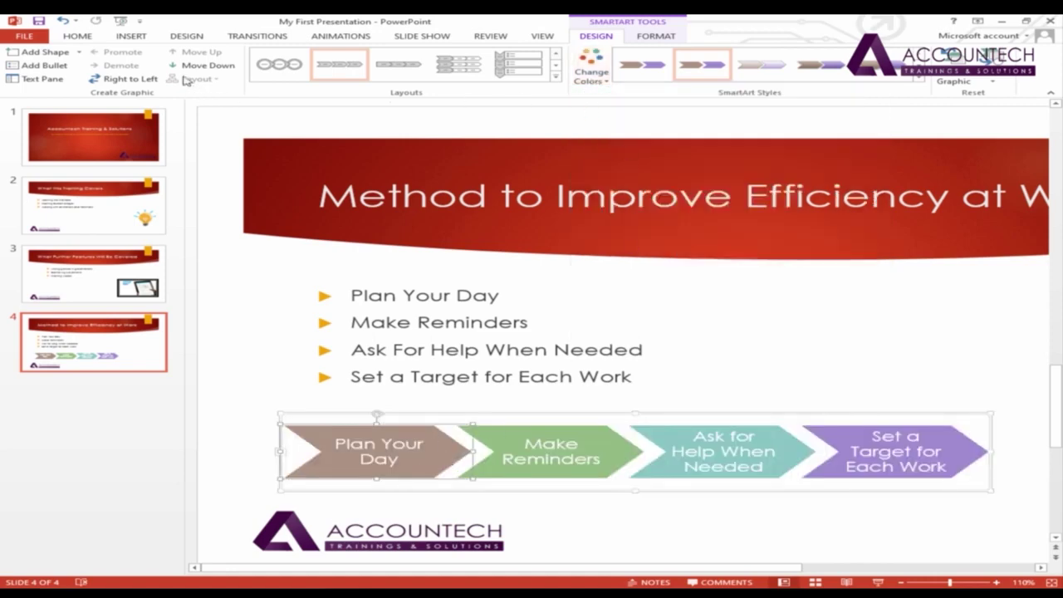
# Switch among the ribbon tabs, ending on the SmartArt Tools Format tab
pyautogui.click(73, 37)
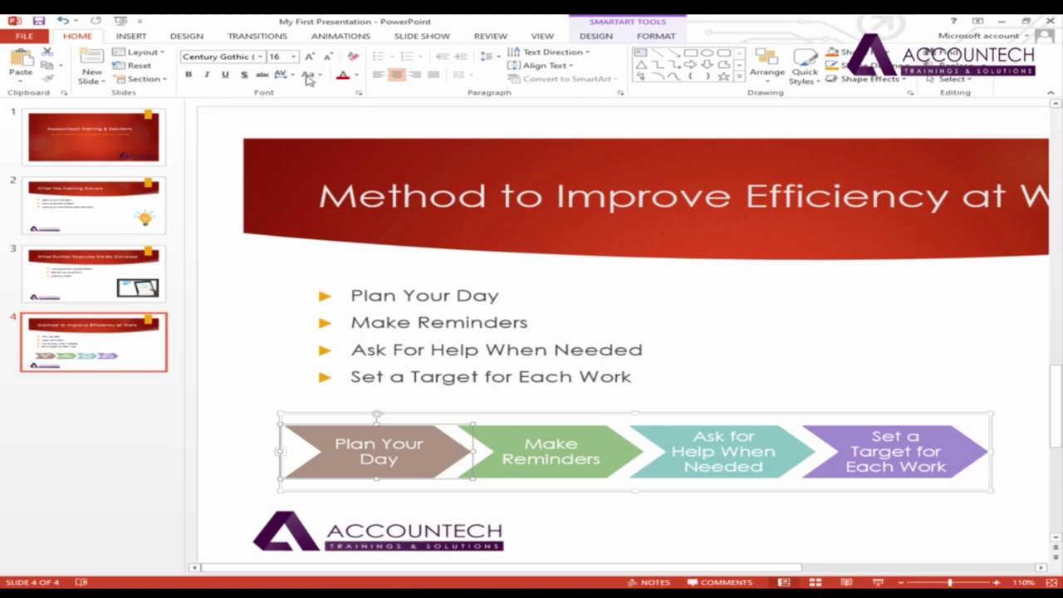
pyautogui.click(656, 36)
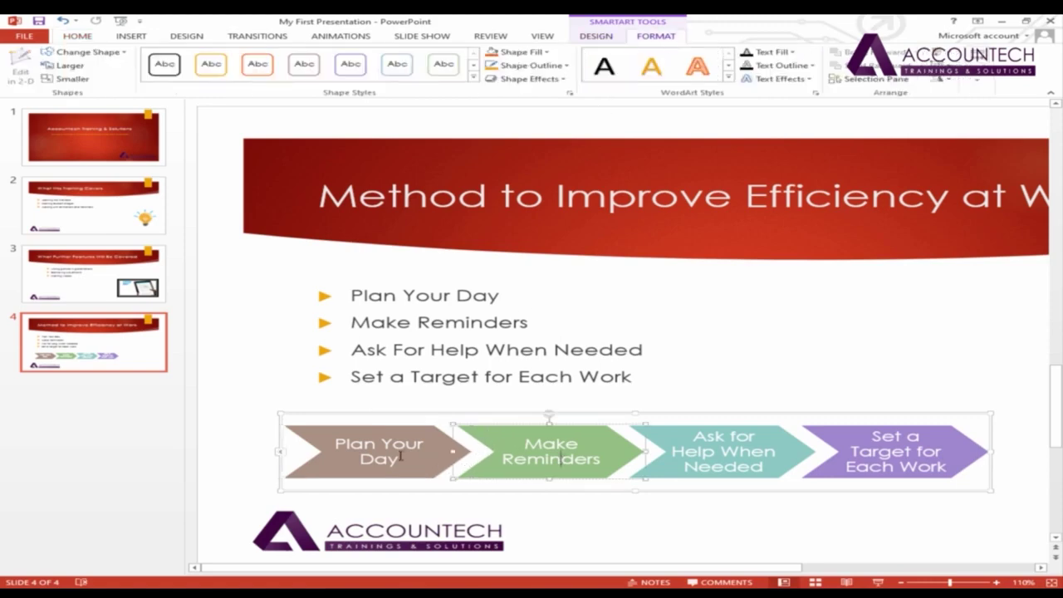
pyautogui.click(598, 36)
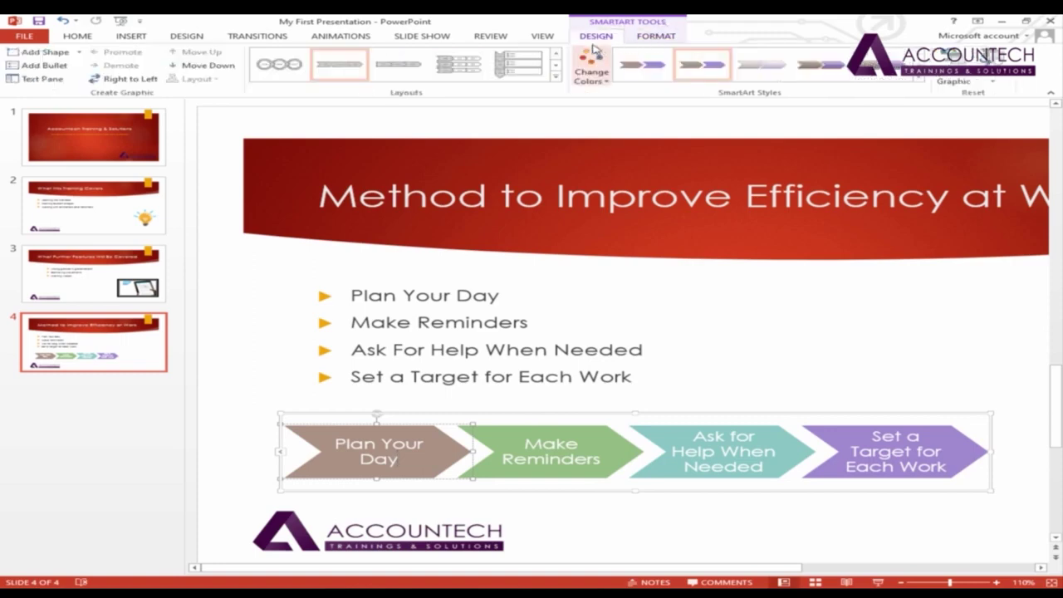
pyautogui.click(657, 37)
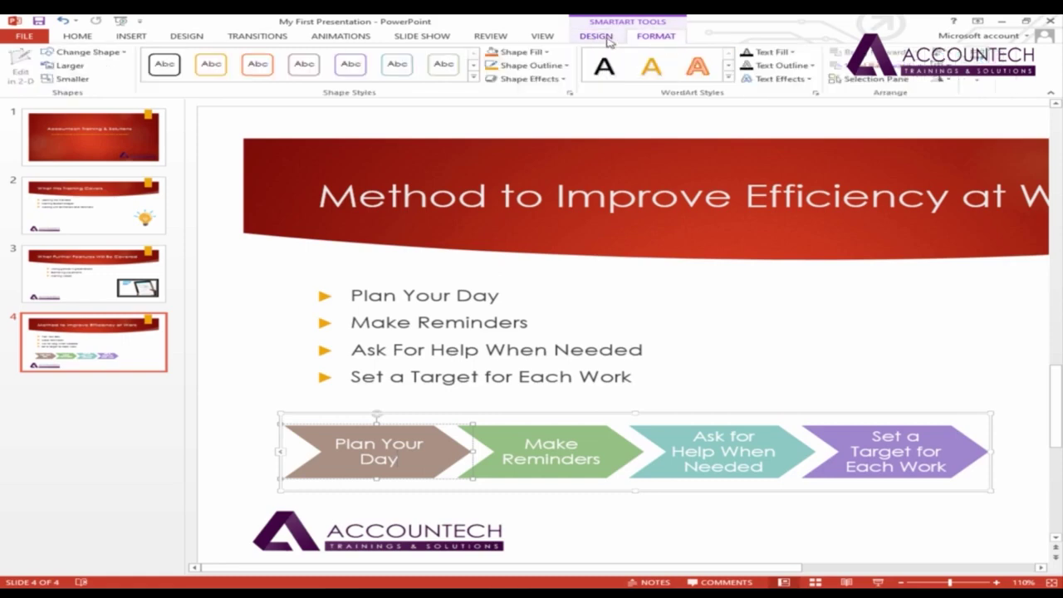
# Give the Plan Your Day and Make Reminders chevrons darker Shape Fill colours, then reselect the graphic
pyautogui.click(521, 52)
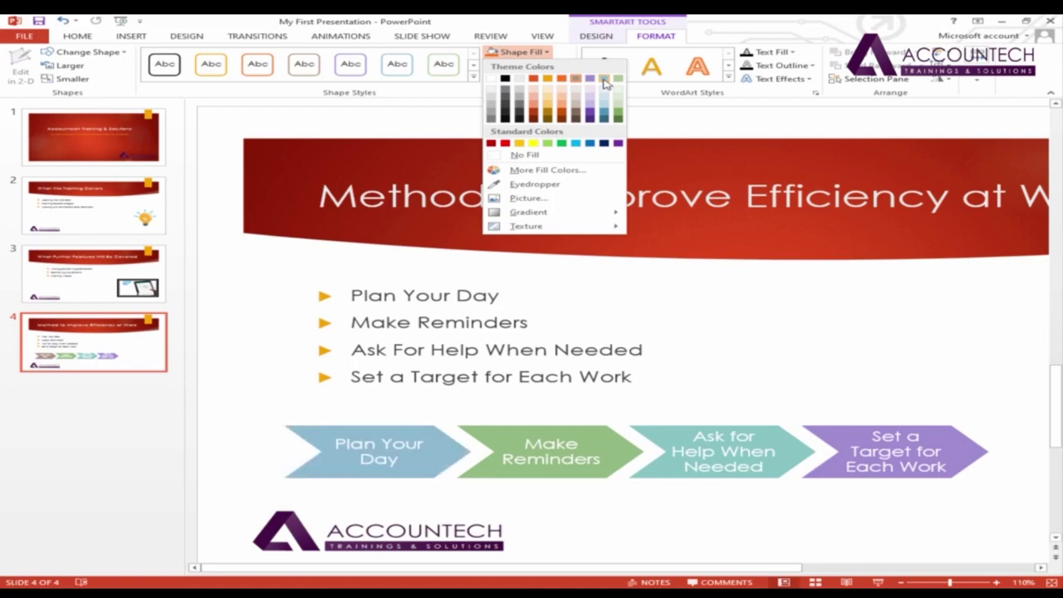
pyautogui.click(565, 115)
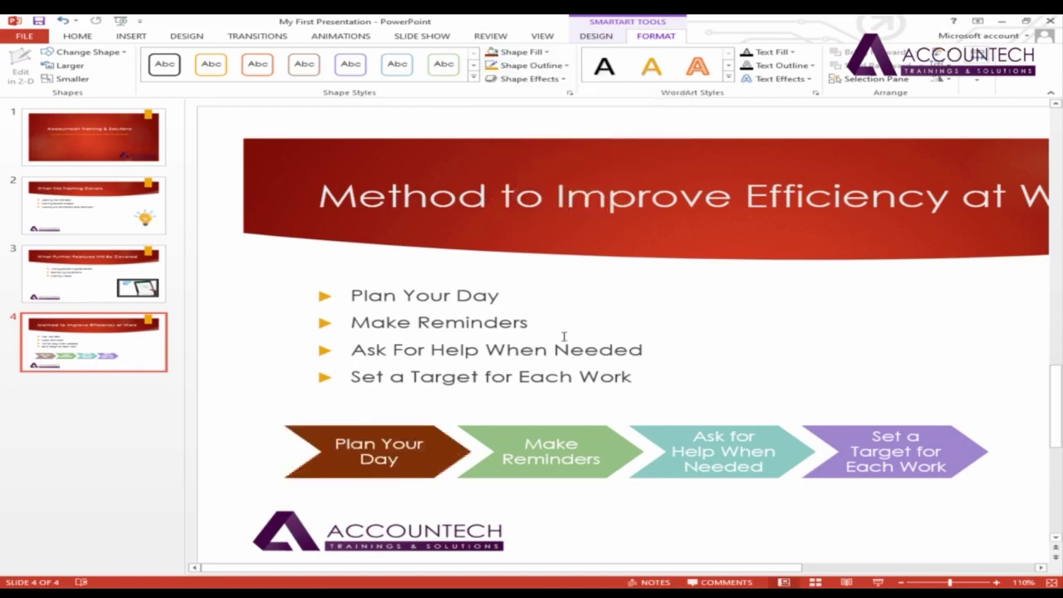
pyautogui.click(597, 447)
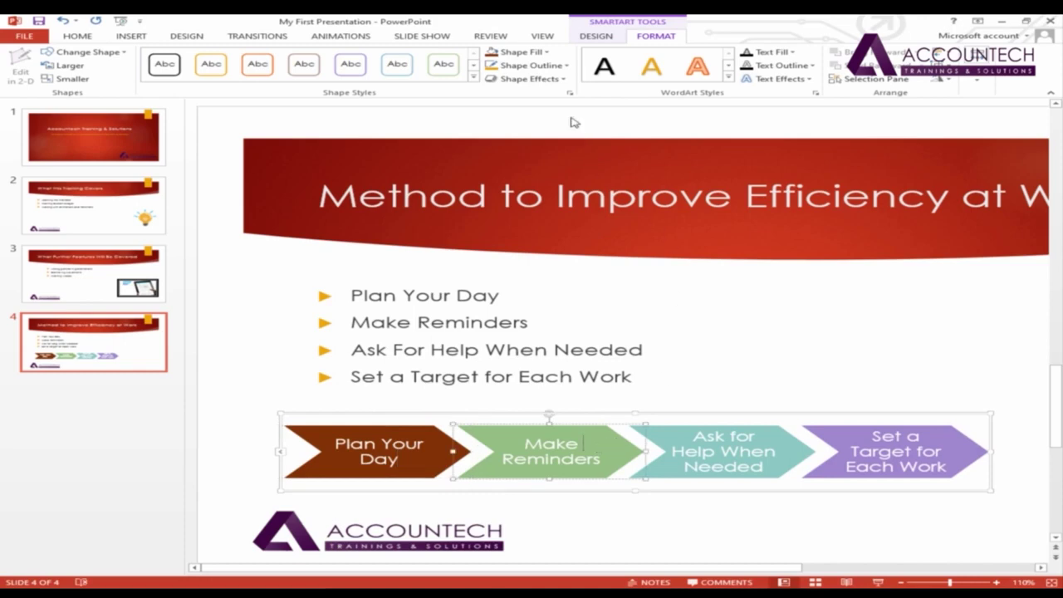
pyautogui.click(519, 51)
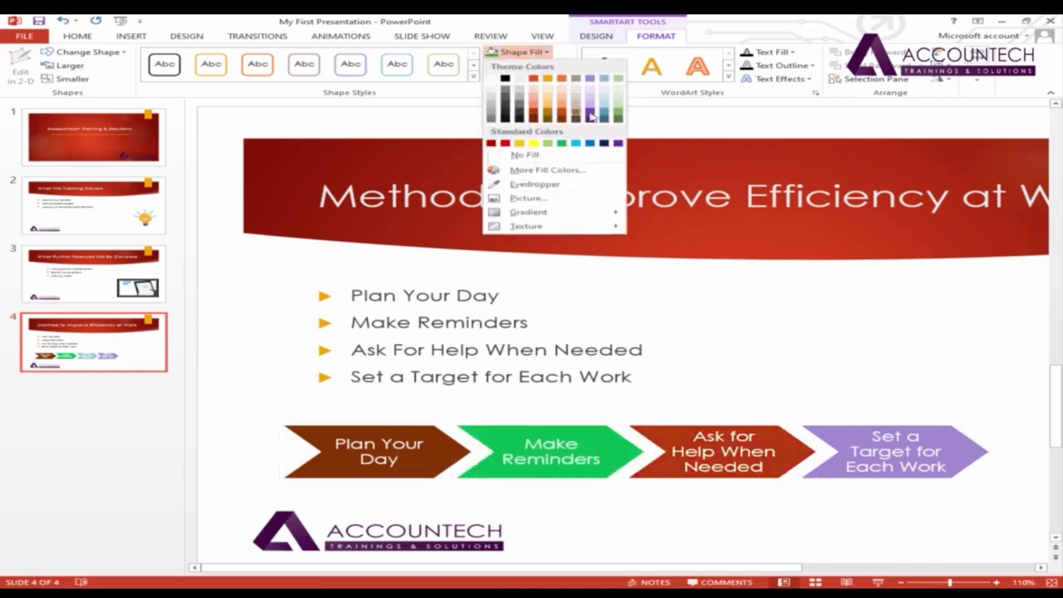
pyautogui.click(535, 115)
pyautogui.click(598, 446)
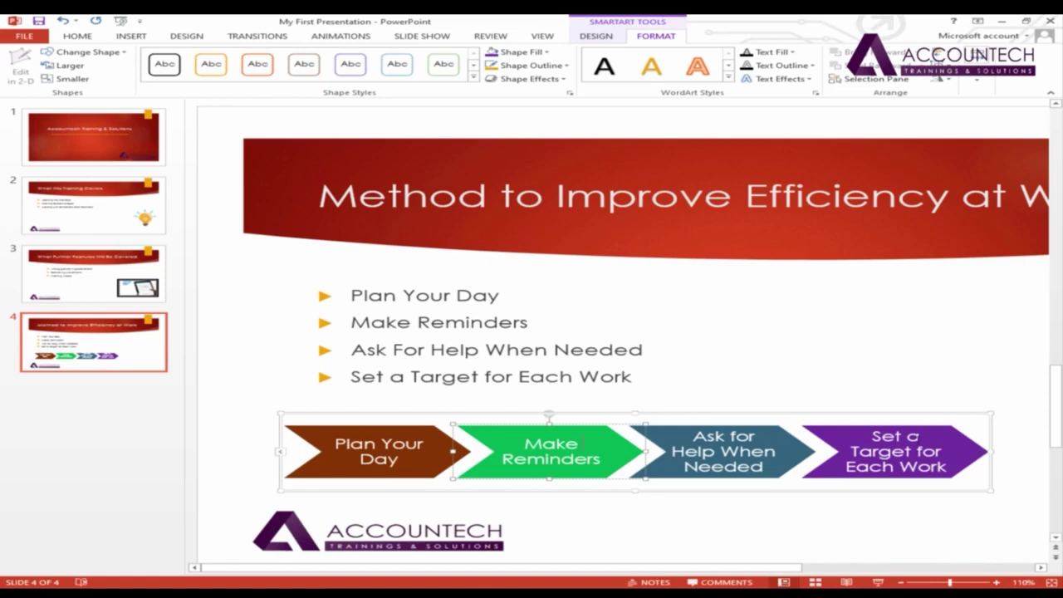
pyautogui.click(834, 416)
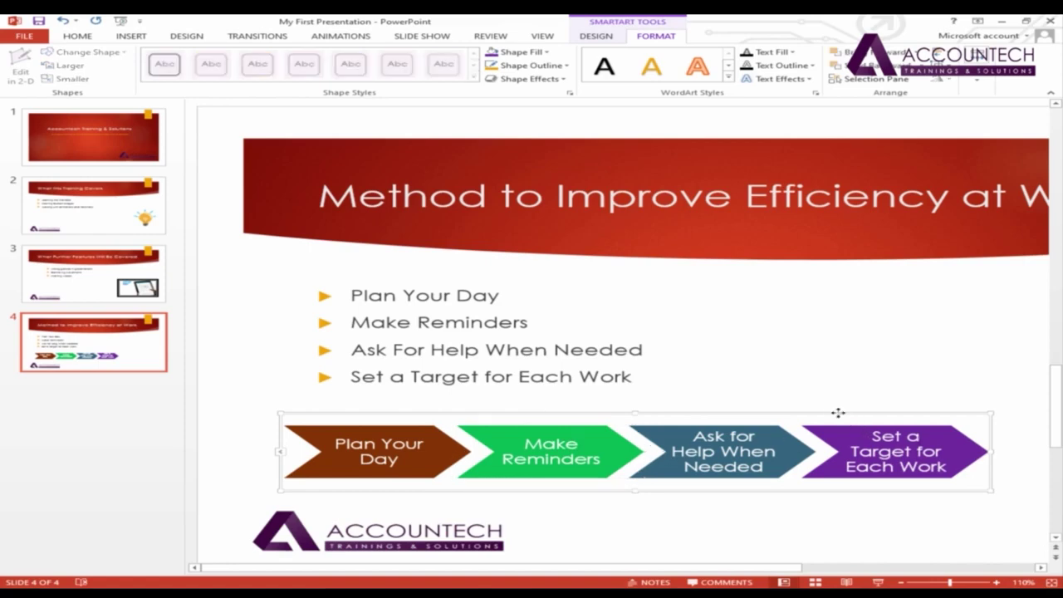
pyautogui.click(972, 404)
pyautogui.click(758, 421)
# Switch the SmartArt to the Circle Process layout and enlarge it from its top-left handle
pyautogui.rightClick(588, 418)
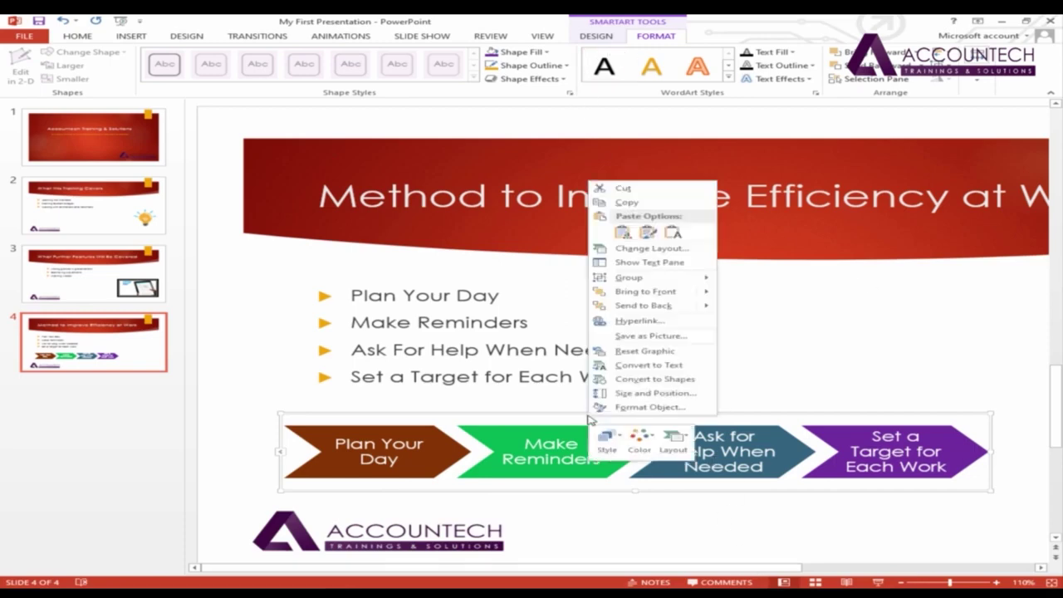
pyautogui.press('Escape')
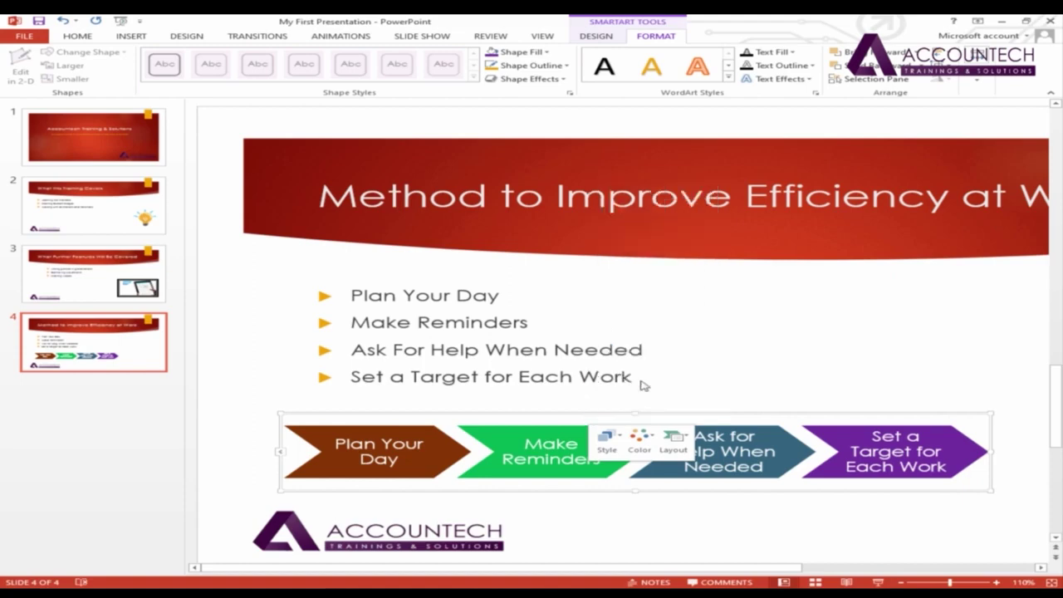
pyautogui.press('Escape')
pyautogui.rightClick(543, 416)
pyautogui.press('Escape')
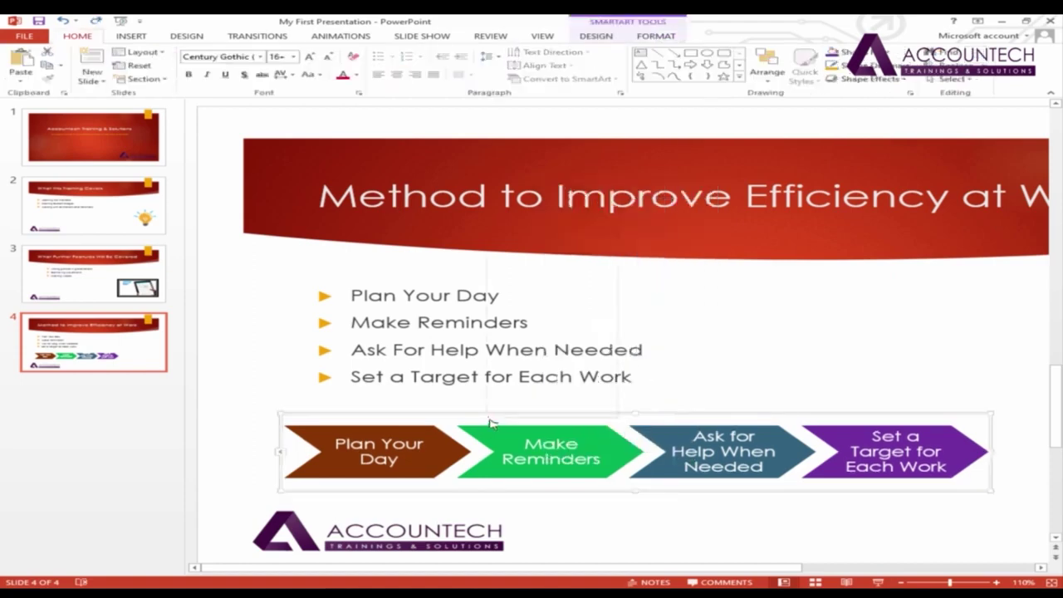
pyautogui.rightClick(488, 419)
pyautogui.click(579, 450)
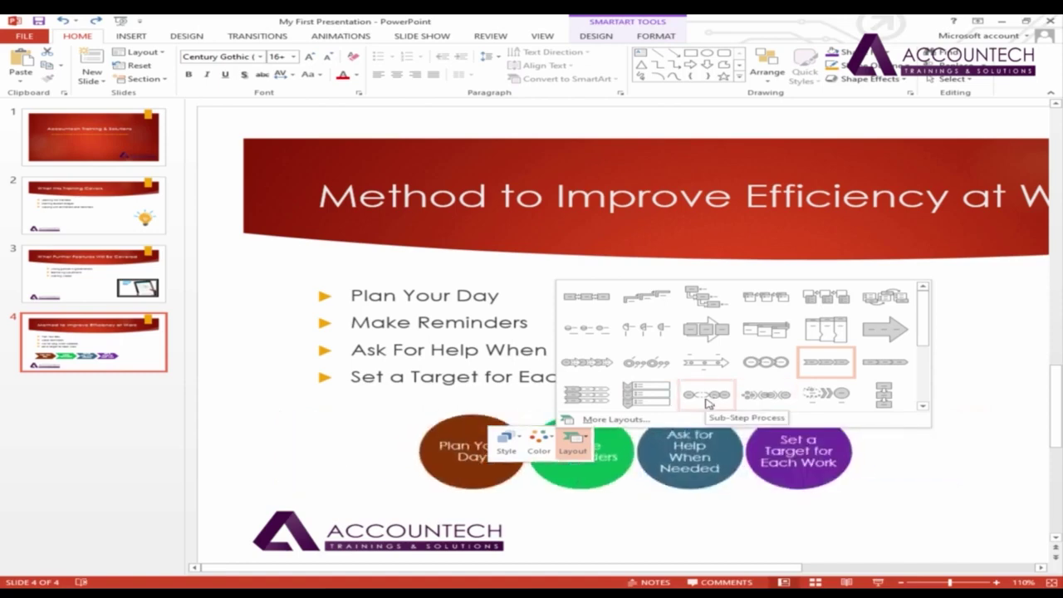
pyautogui.click(766, 365)
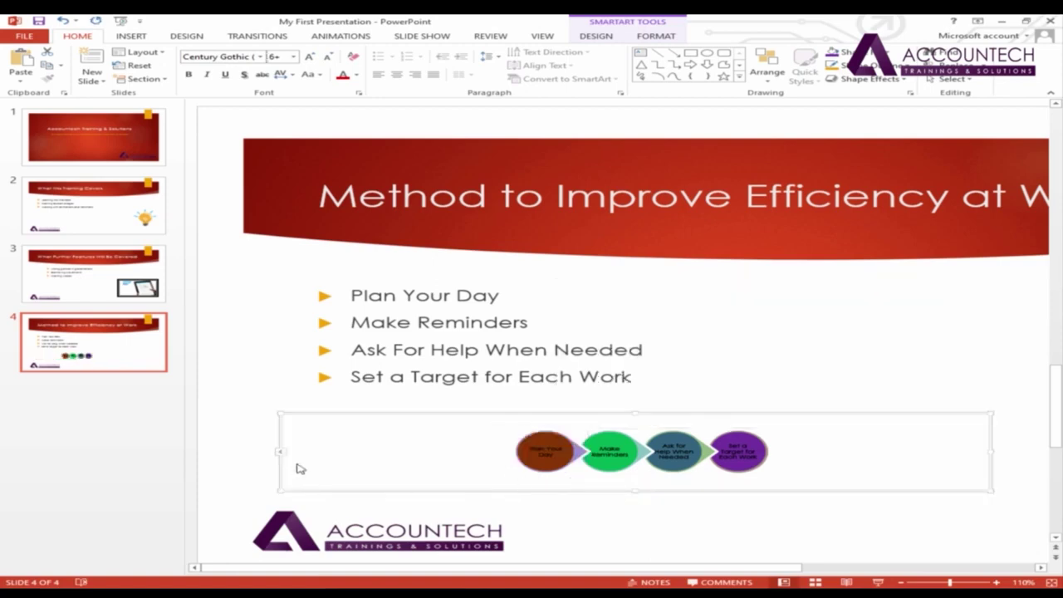
pyautogui.moveTo(279, 413); pyautogui.dragTo(200, 394)
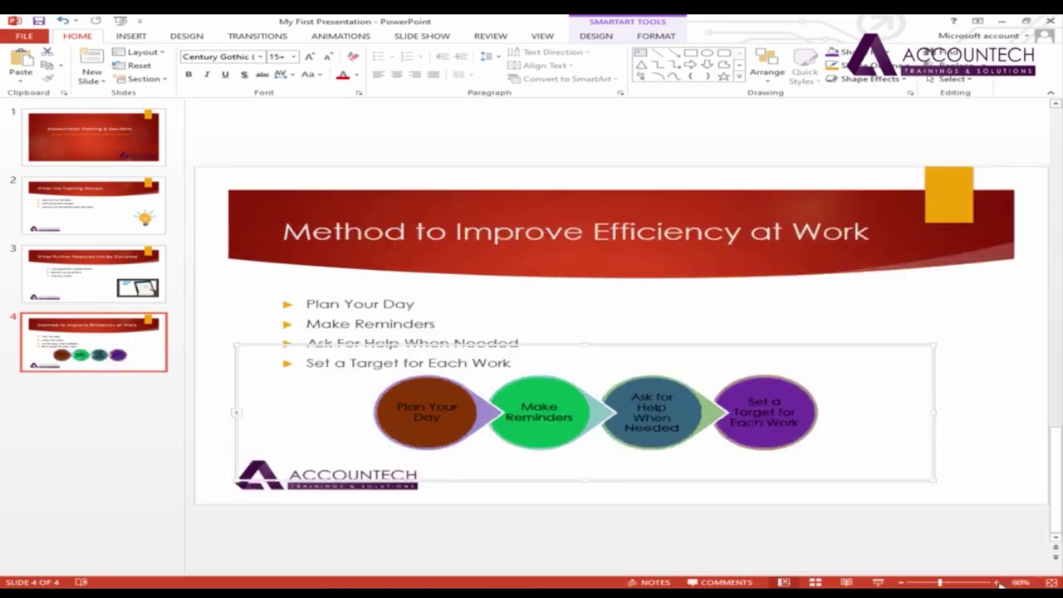
pyautogui.click(901, 582)
pyautogui.click(901, 583)
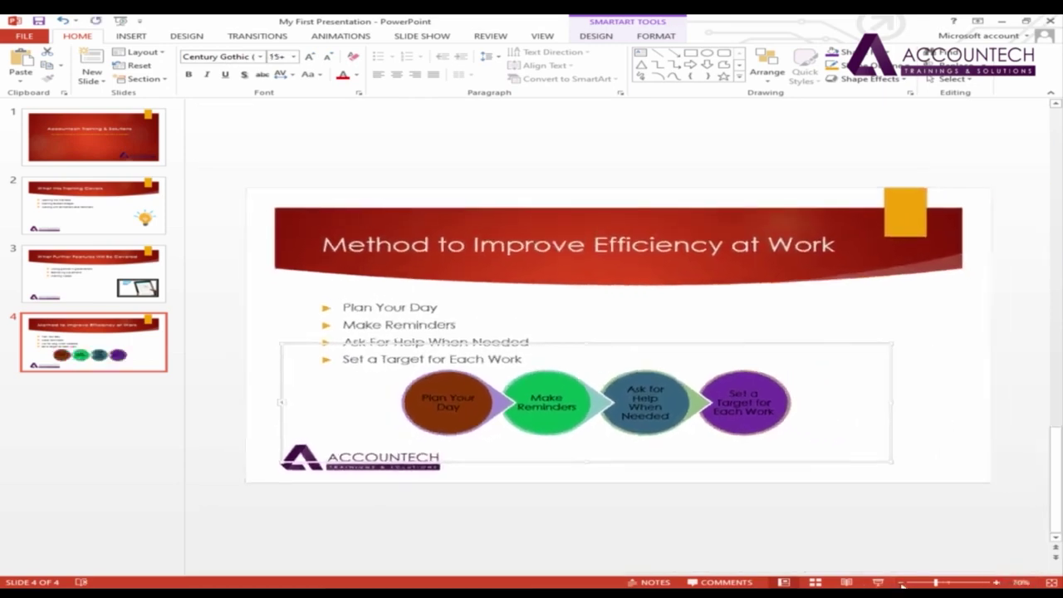
pyautogui.click(757, 320)
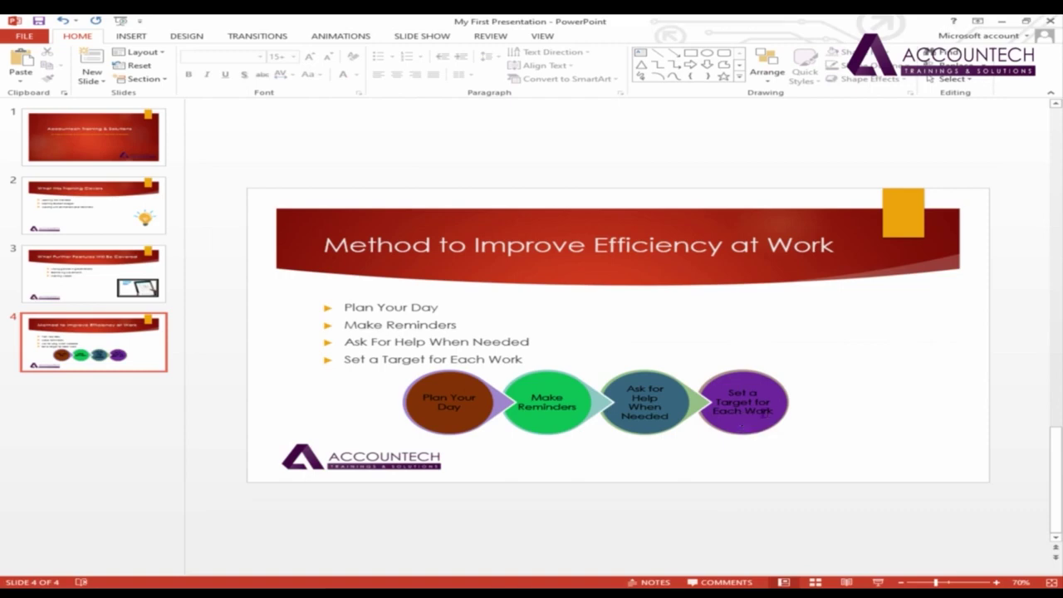
pyautogui.click(761, 415)
pyautogui.click(377, 309)
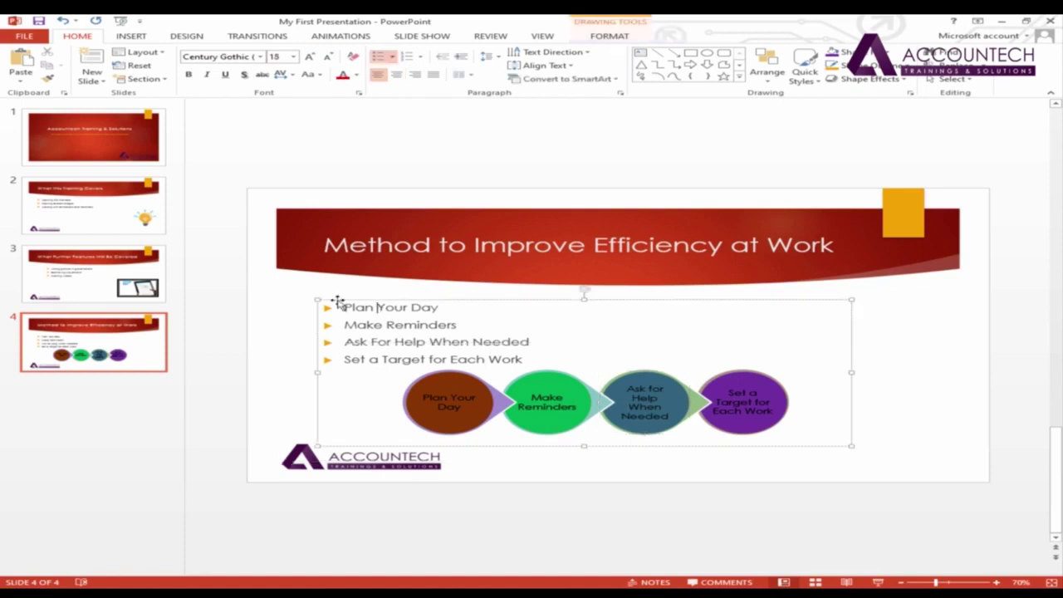
pyautogui.click(636, 401)
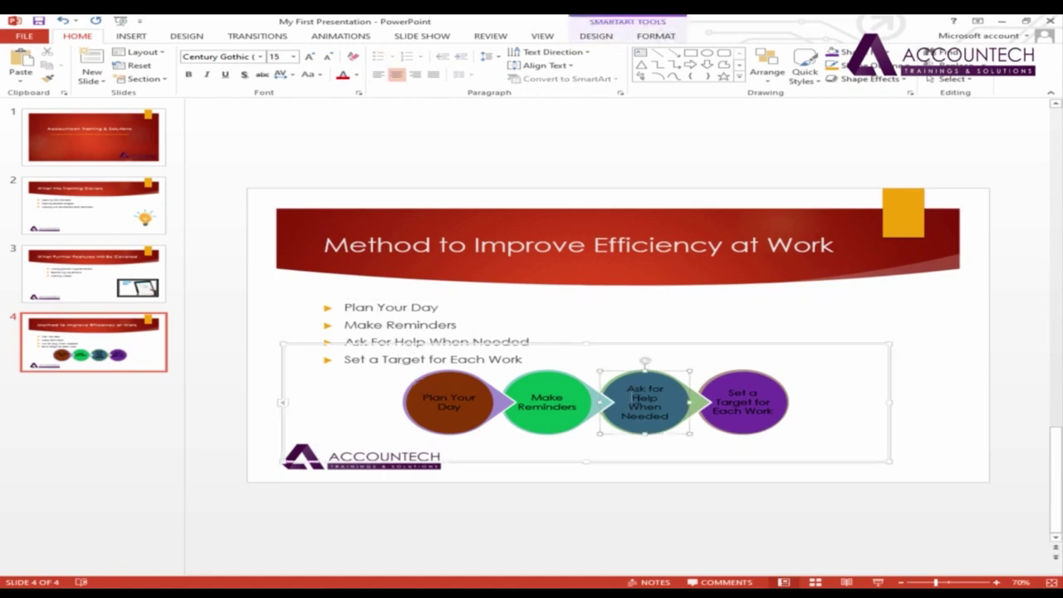
pyautogui.click(770, 343)
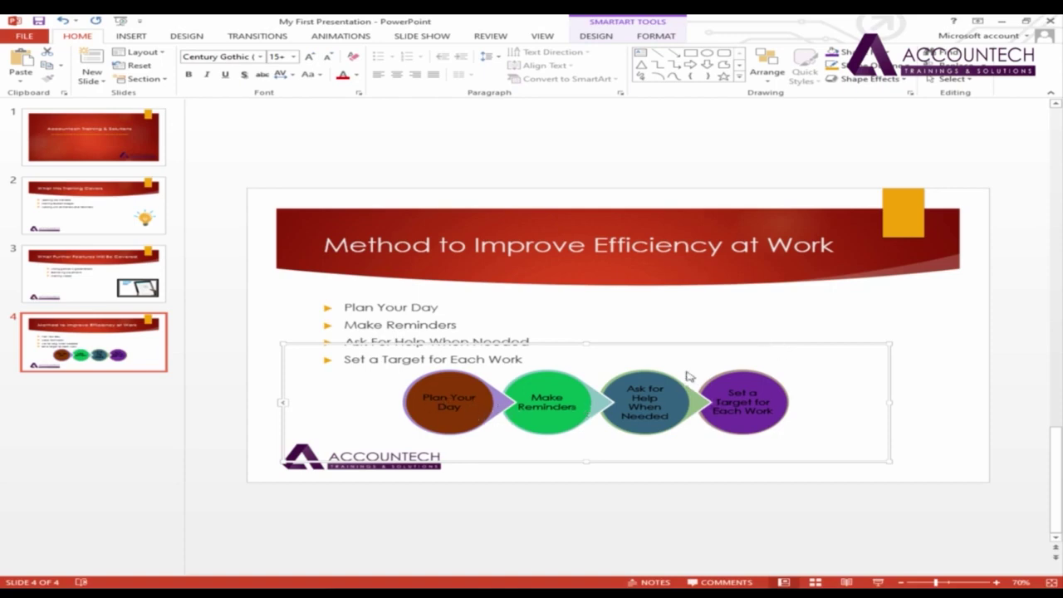
pyautogui.click(952, 399)
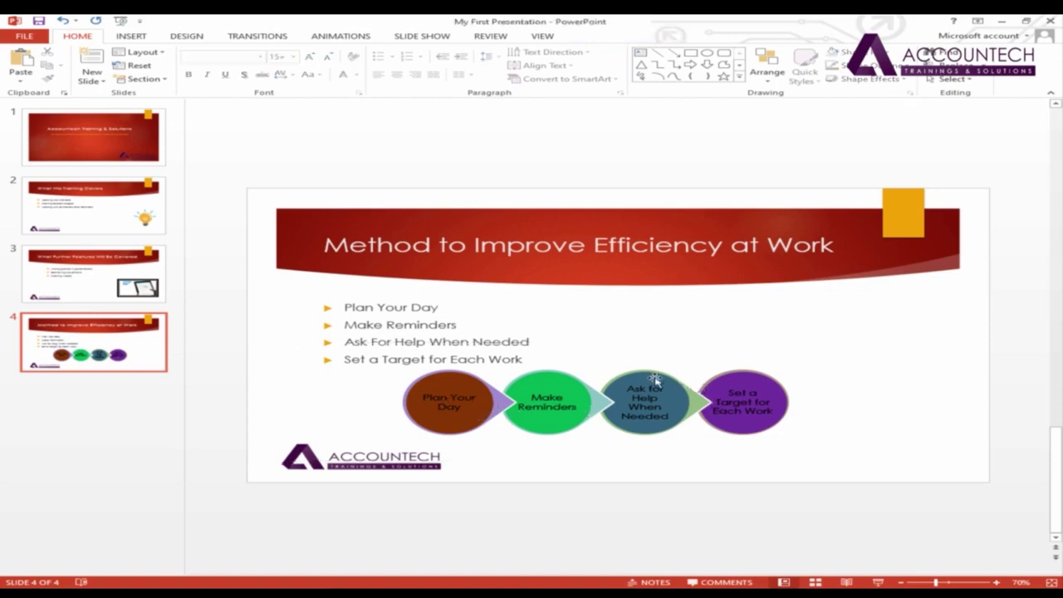
pyautogui.click(610, 364)
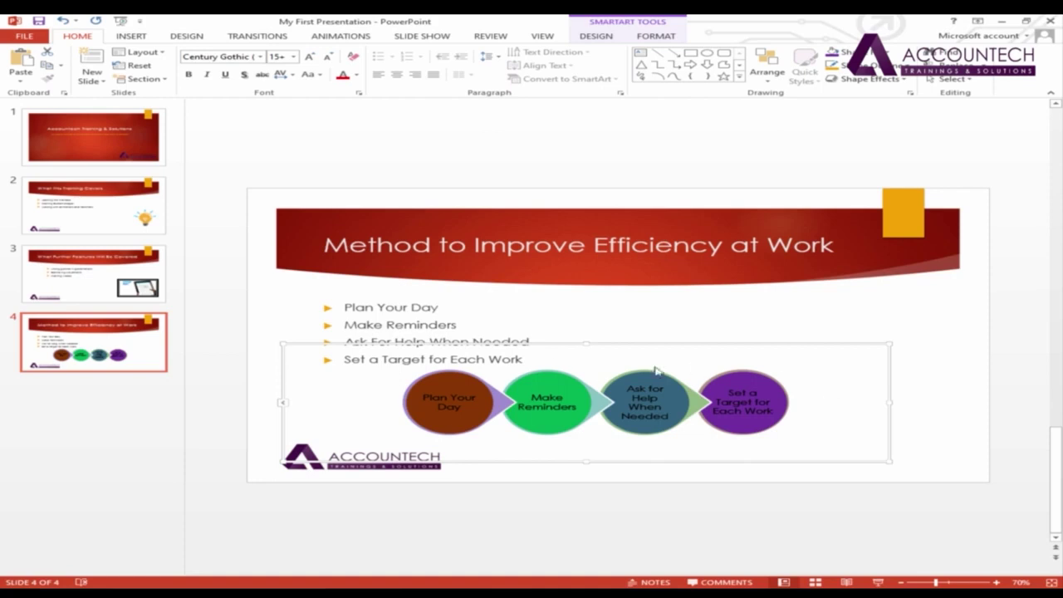
# Delete the circle diagram and convert the four bullets into a Basic Process SmartArt
pyautogui.press('Delete')
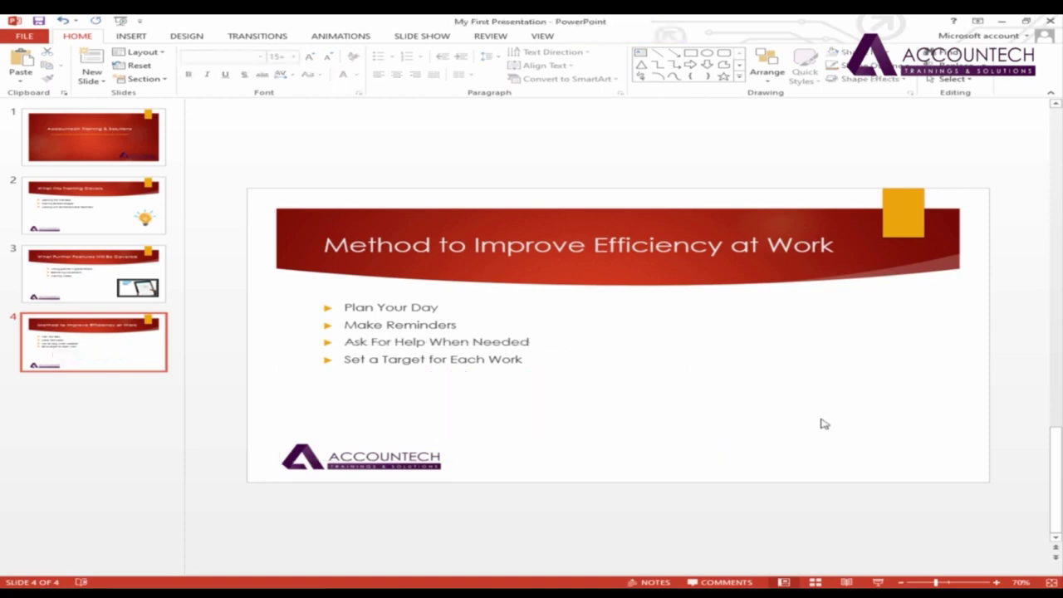
pyautogui.click(490, 347)
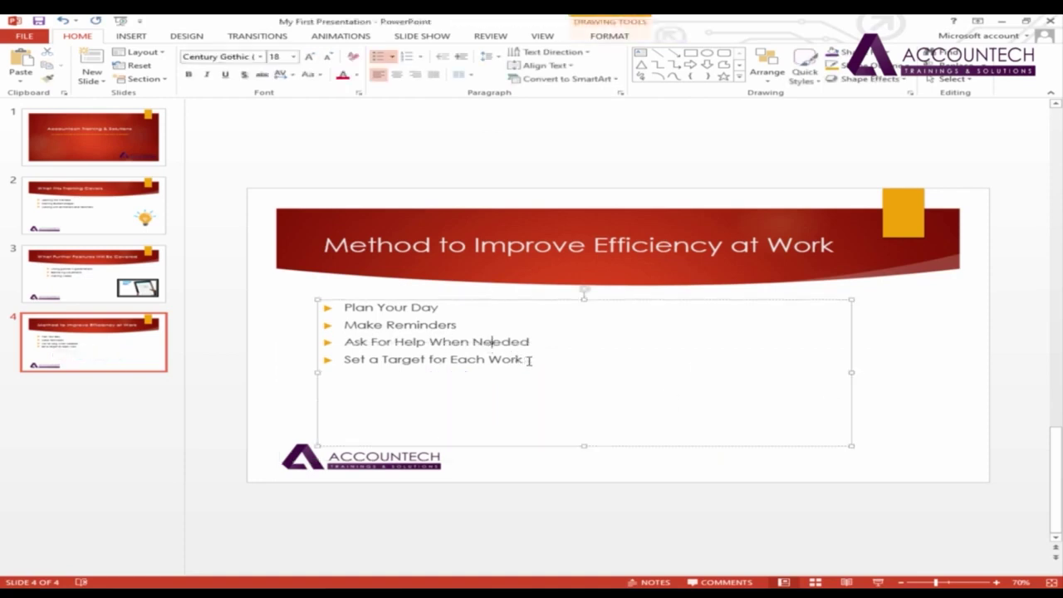
pyautogui.moveTo(528, 360); pyautogui.dragTo(351, 308)
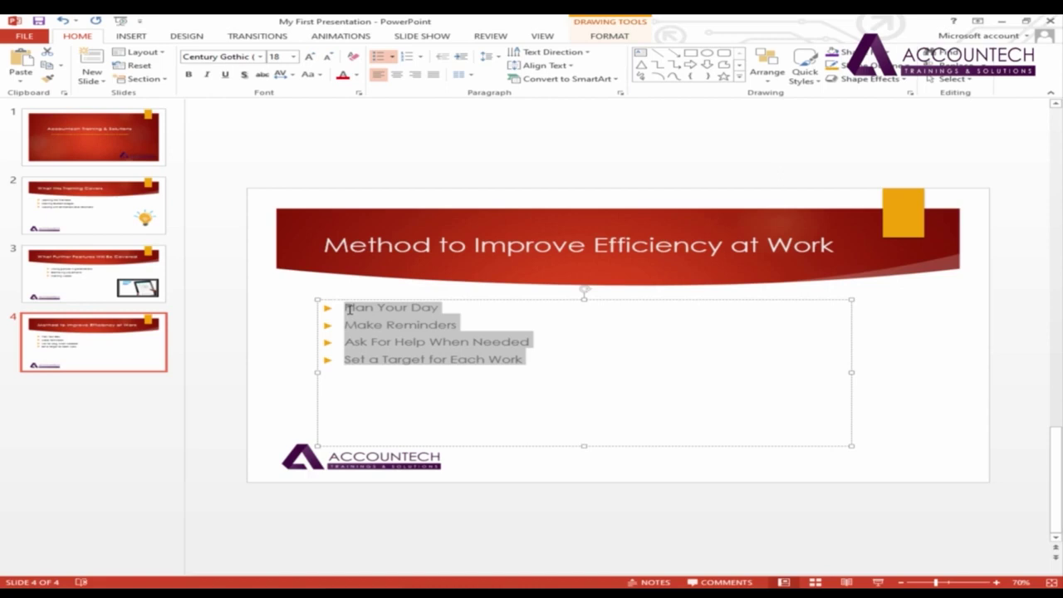
pyautogui.rightClick(407, 341)
pyautogui.moveTo(510, 478)
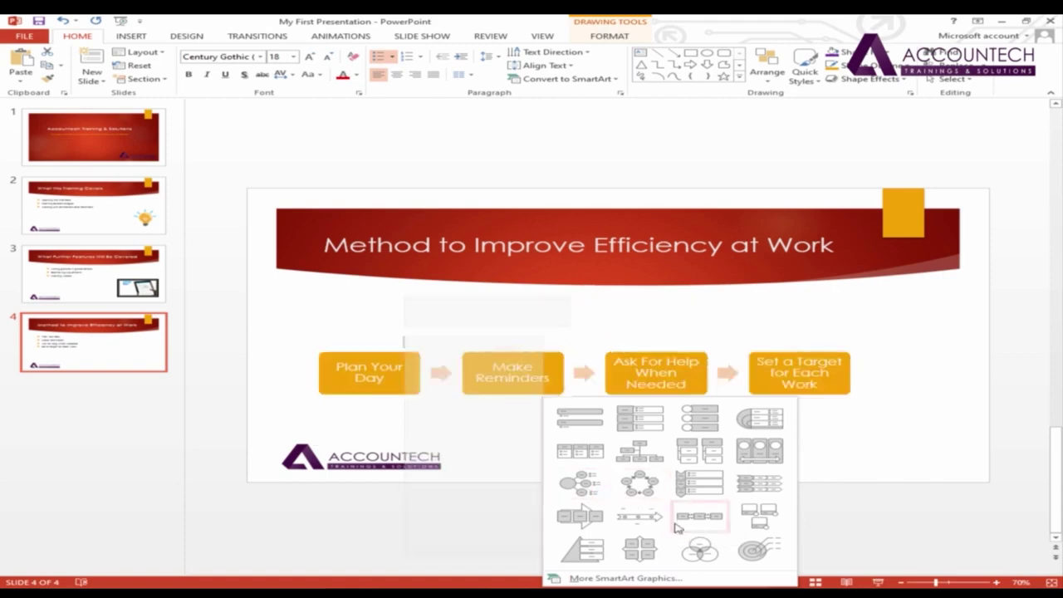
pyautogui.click(699, 517)
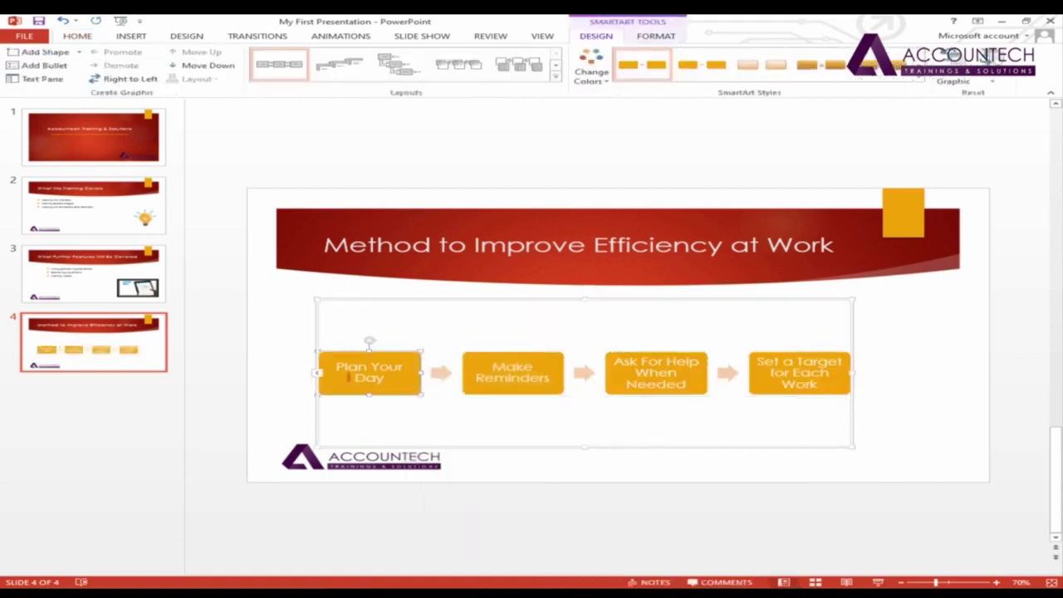
# Colour the diagram with Colorful Range - Accent Colors 2 to 3
pyautogui.click(591, 68)
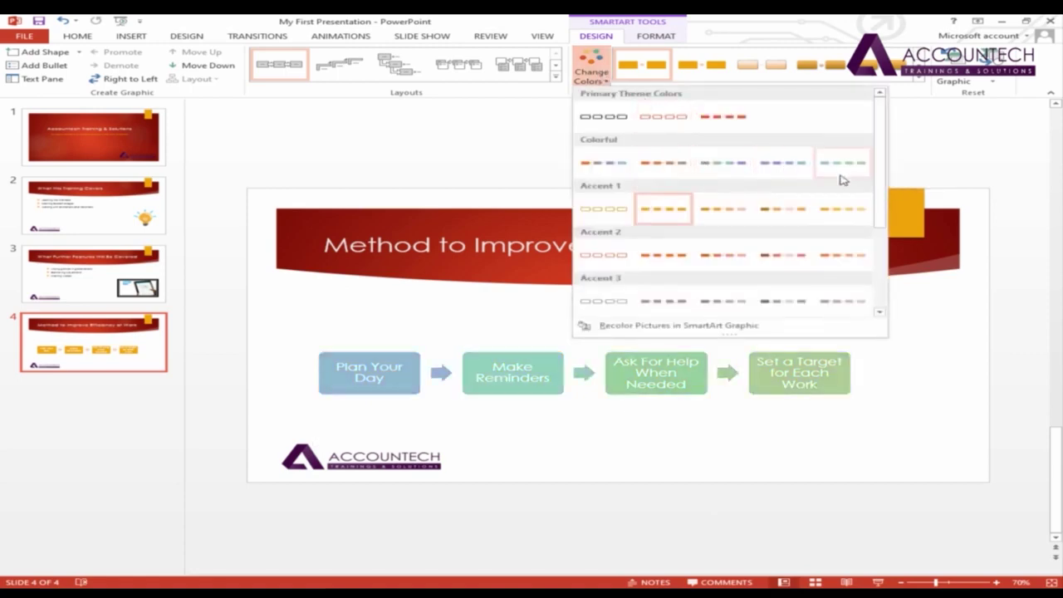
pyautogui.scroll(-3, 837, 280)
pyautogui.scroll(3, 828, 257)
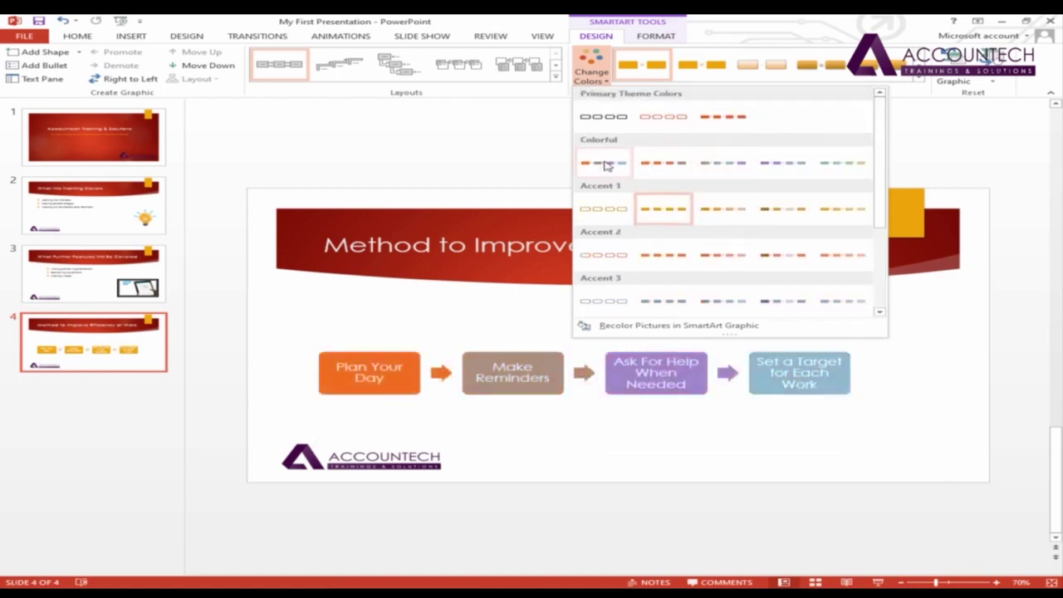
pyautogui.click(664, 165)
pyautogui.click(373, 380)
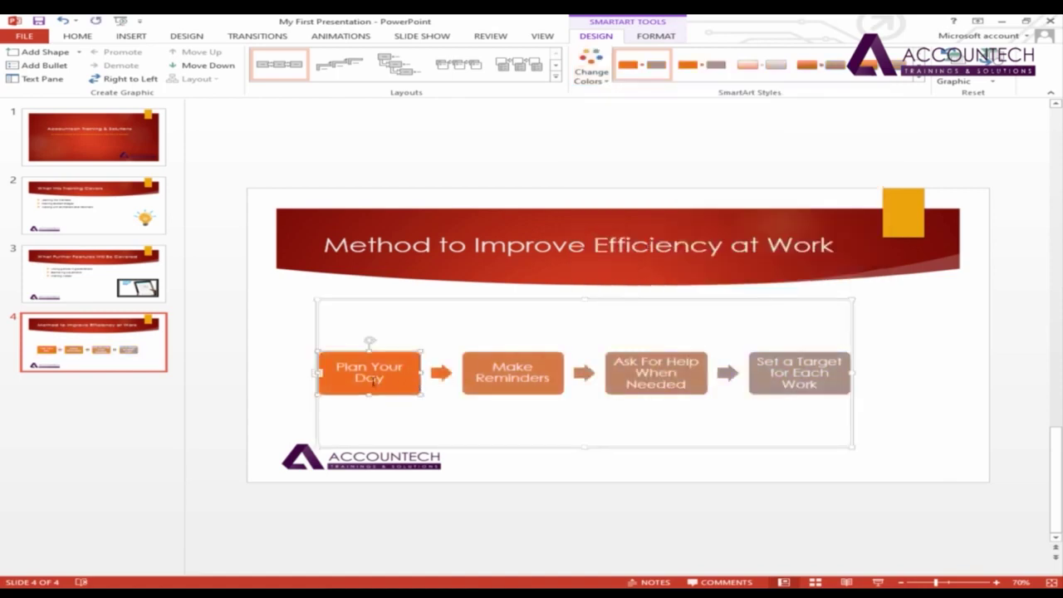
# Open the diagram's Change Layout gallery and browse the Cycle, Process and List categories
pyautogui.click(674, 38)
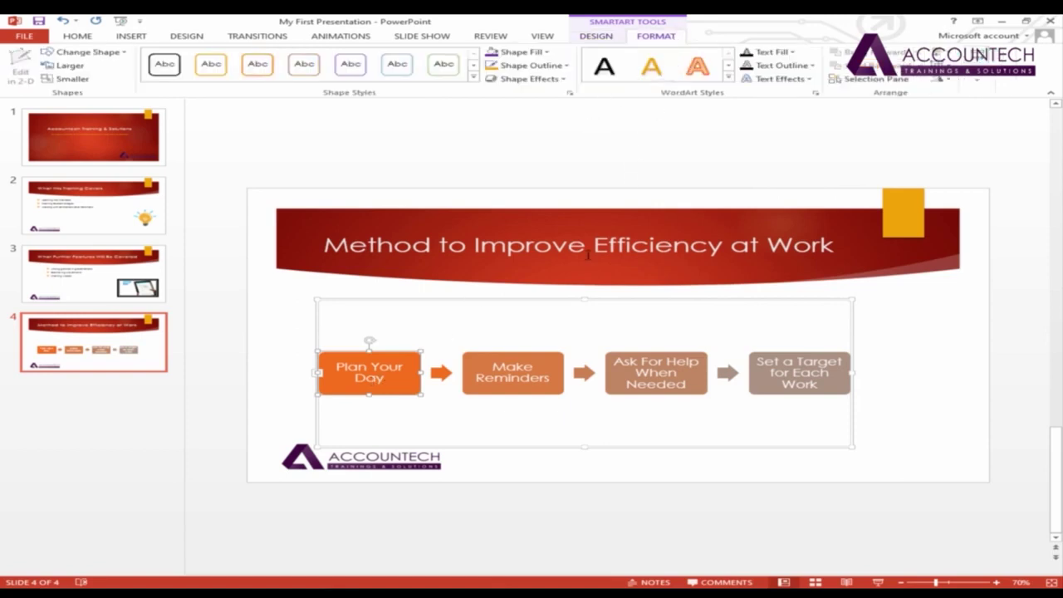
pyautogui.rightClick(665, 299)
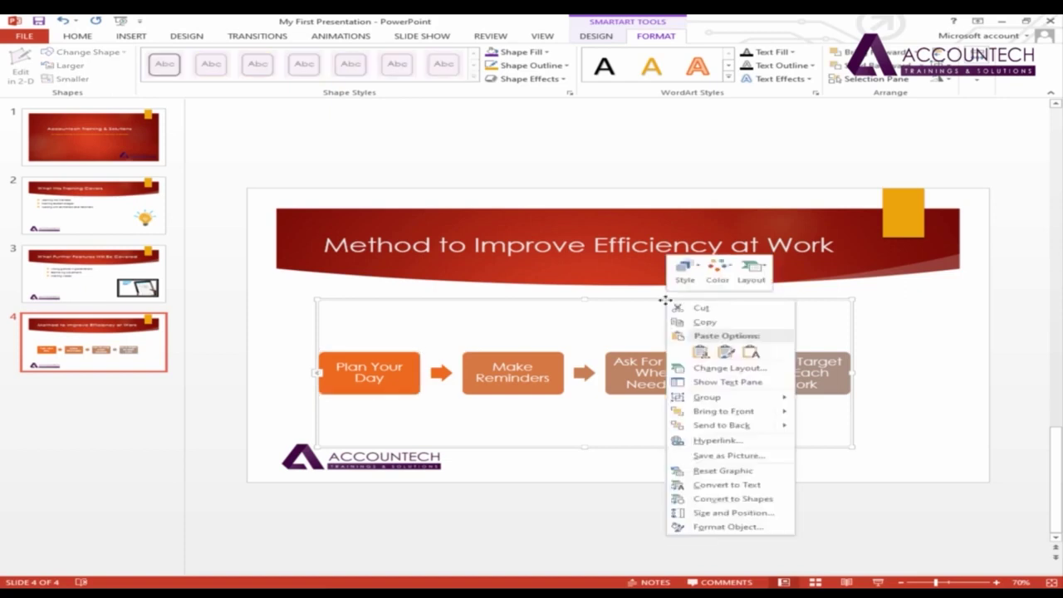
pyautogui.click(720, 421)
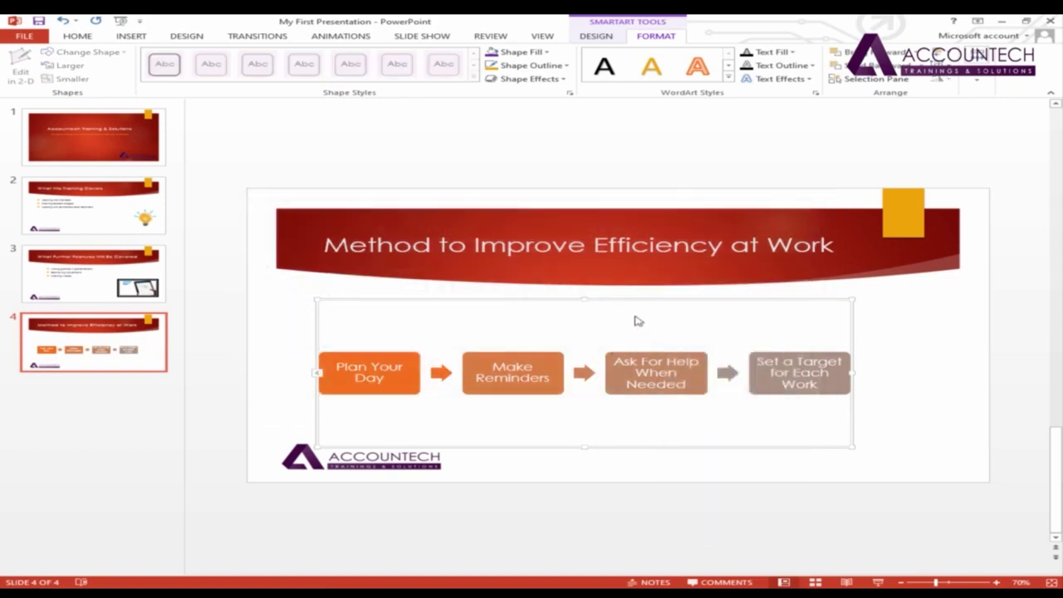
pyautogui.rightClick(558, 302)
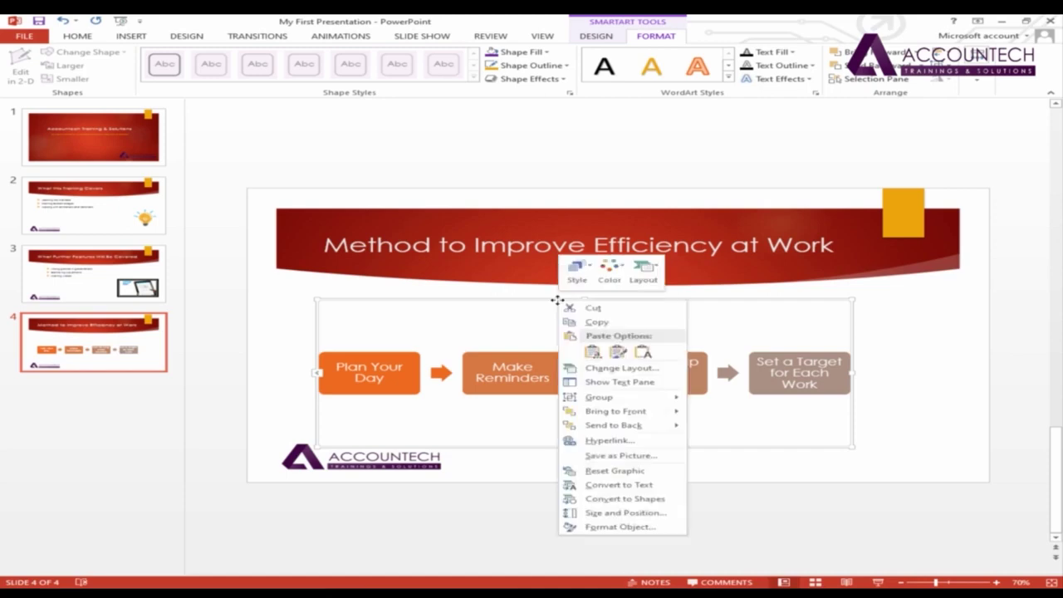
pyautogui.click(615, 370)
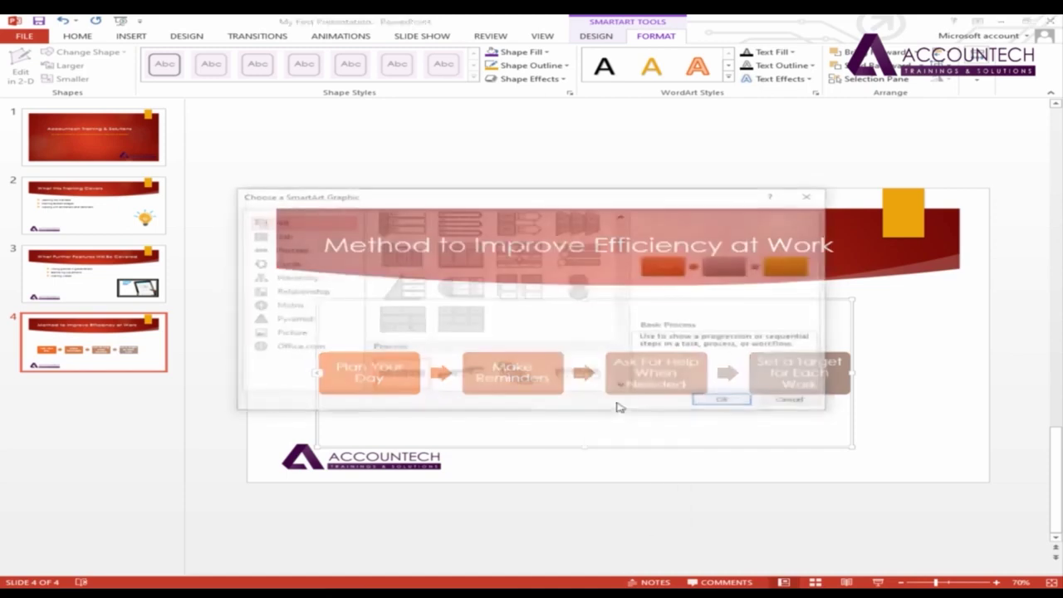
pyautogui.click(282, 263)
pyautogui.click(285, 250)
pyautogui.click(278, 237)
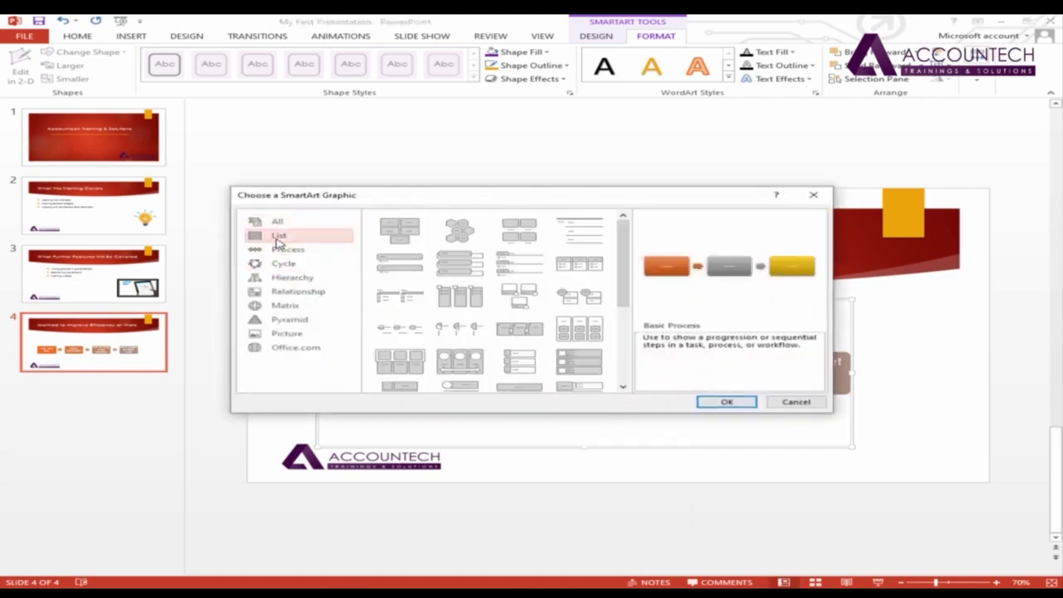
# Try the Basic Pyramid layout, undo it, and nudge the Basic Process diagram slightly right
pyautogui.scroll(-5, 515, 383)
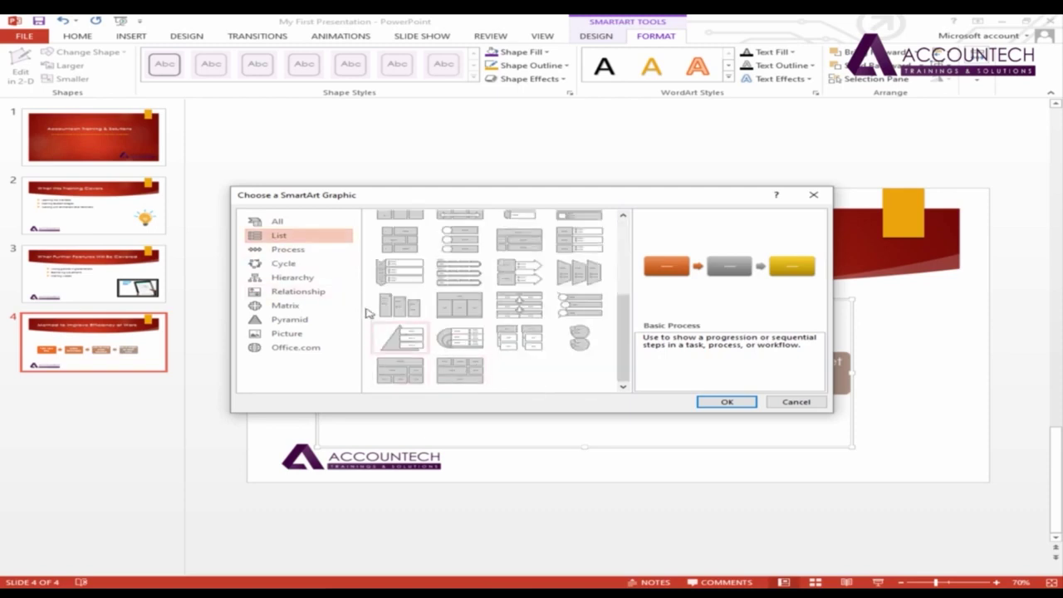
pyautogui.click(282, 263)
pyautogui.click(289, 319)
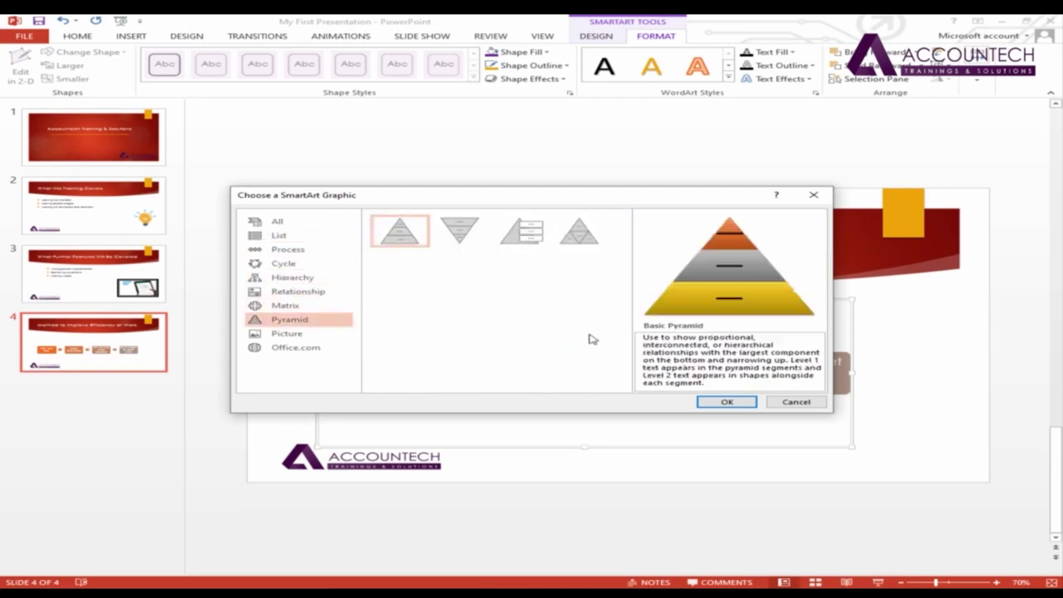
pyautogui.click(743, 406)
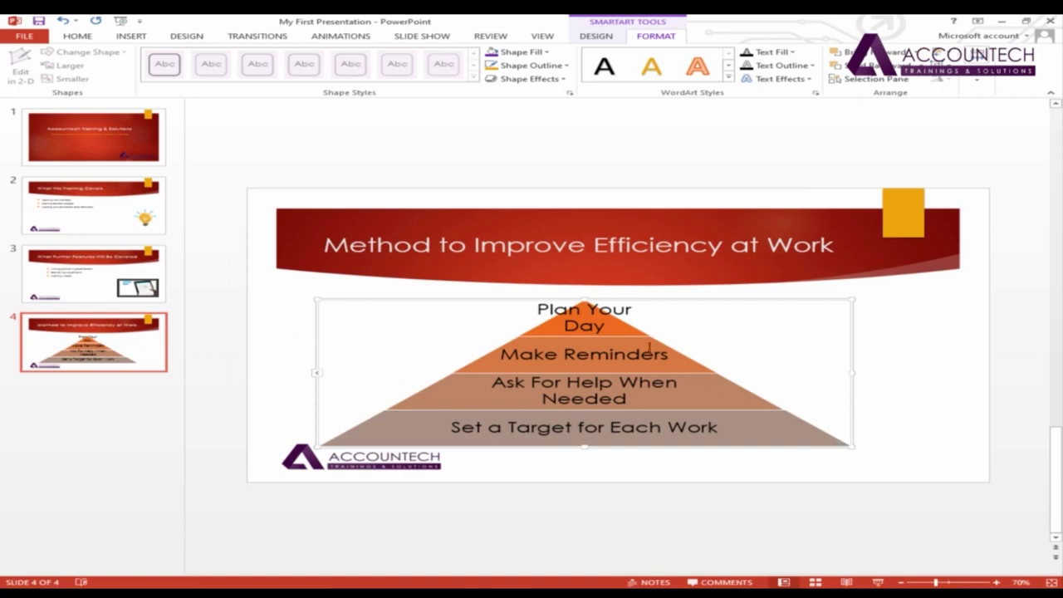
pyautogui.hotkey('ctrl', 'z')
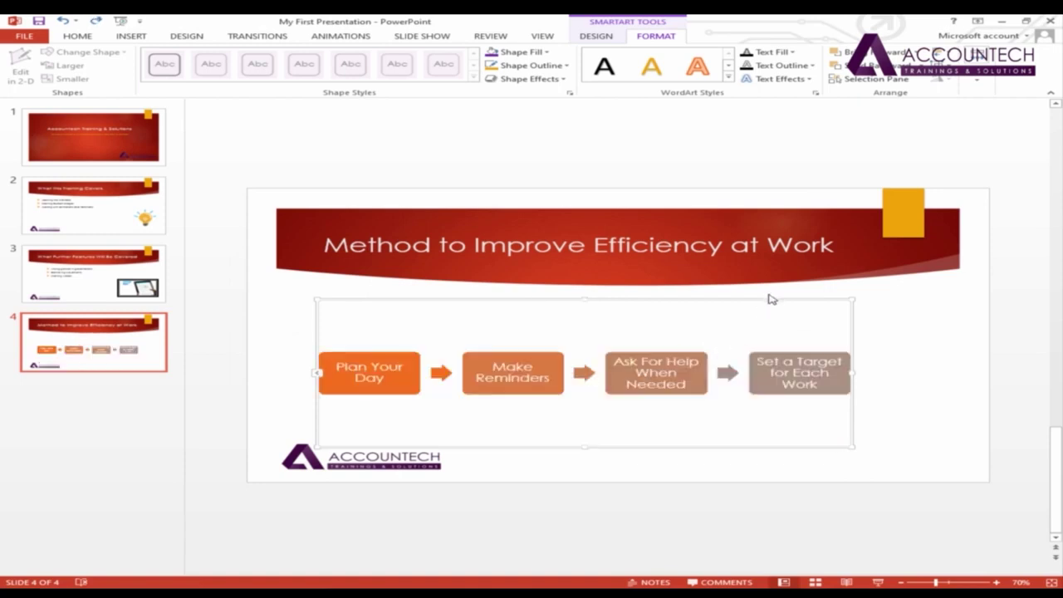
pyautogui.moveTo(768, 303); pyautogui.dragTo(790, 300)
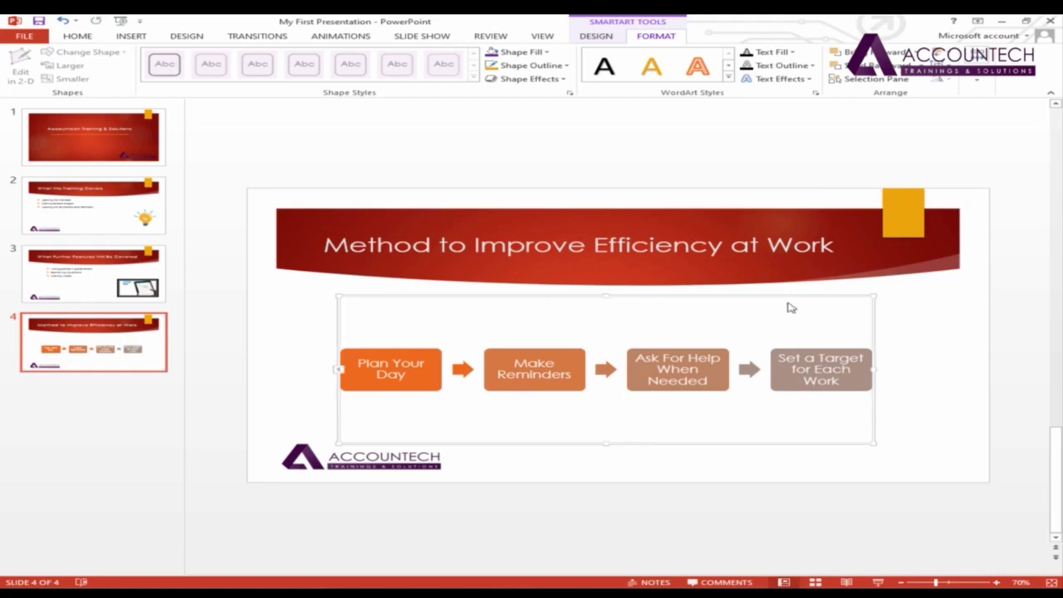